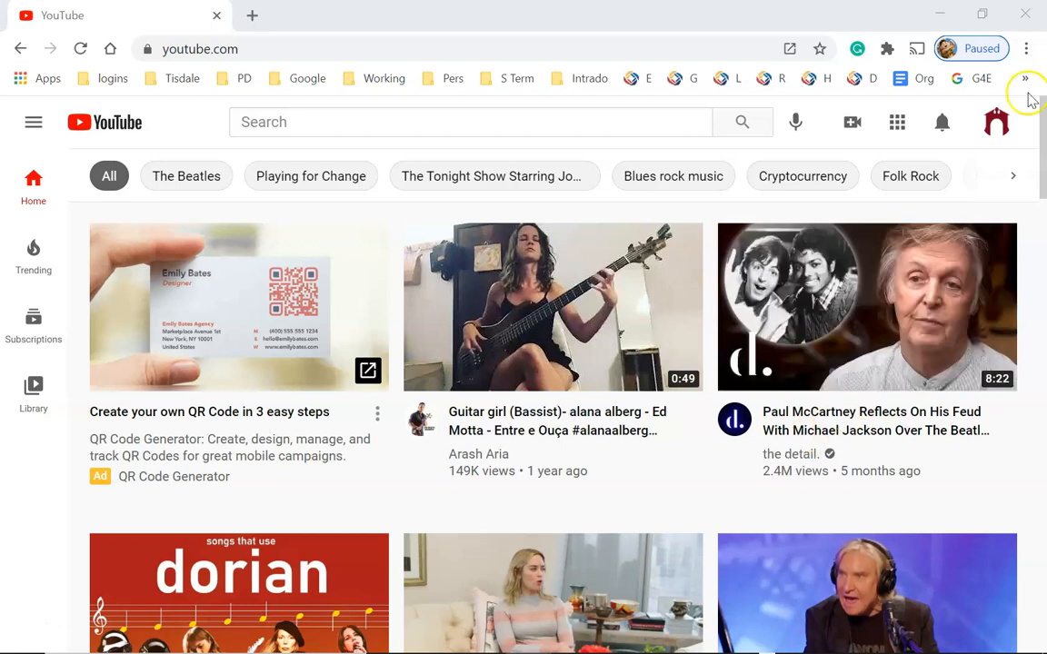
Step: Switch to the demo account and open its channel page
{"action": "left_click", "coordinate": [996, 122]}
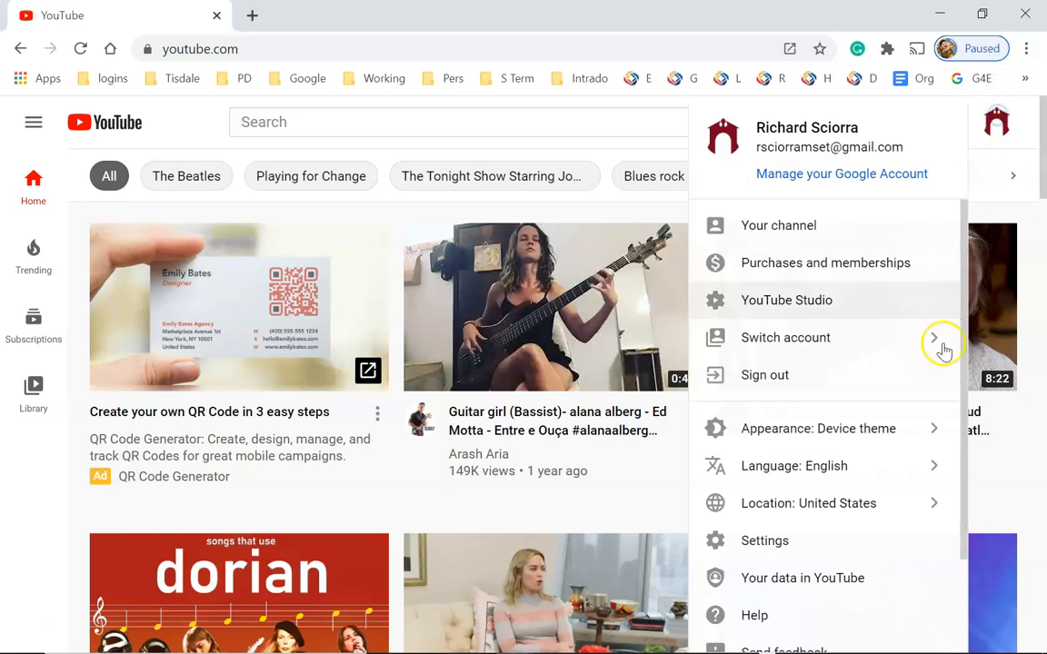
{"action": "left_click", "coordinate": [885, 338]}
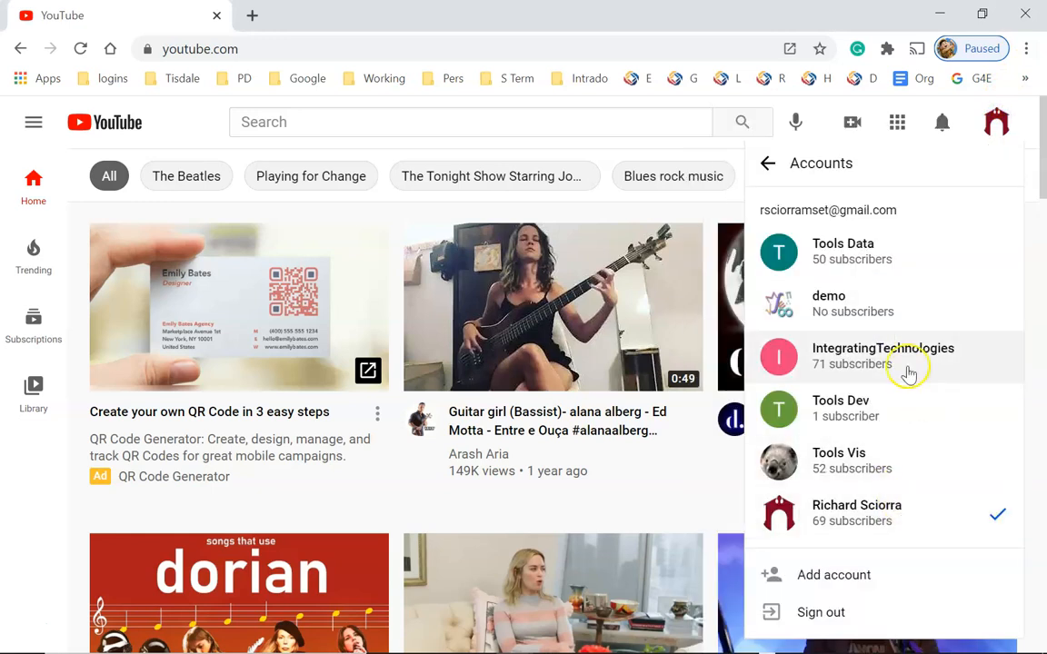
{"action": "left_click", "coordinate": [845, 303]}
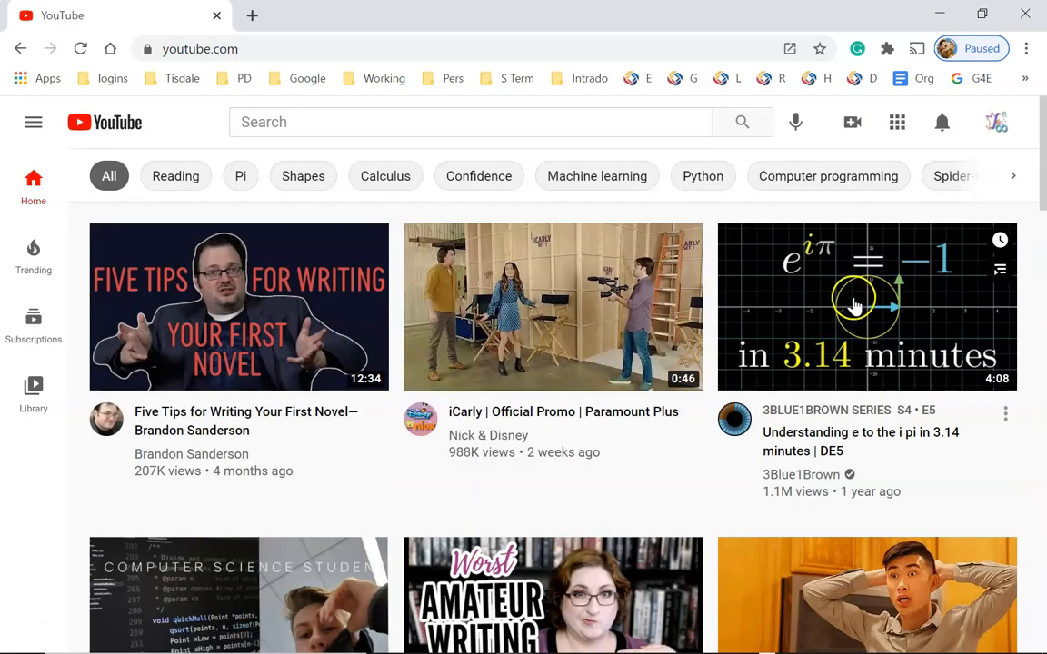
{"action": "left_click", "coordinate": [996, 125]}
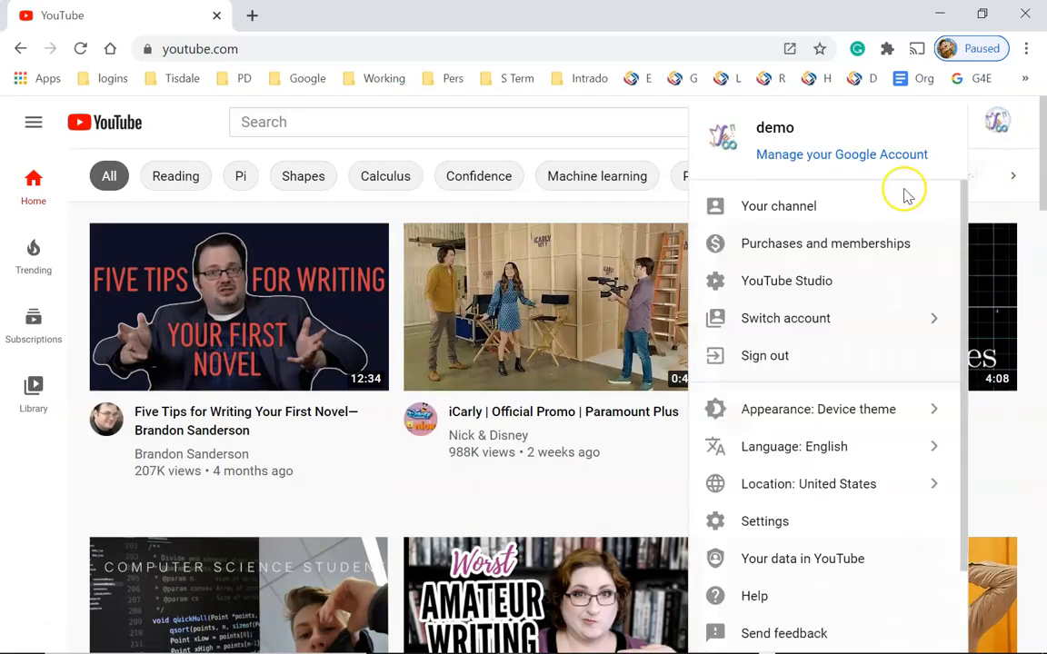
{"action": "left_click", "coordinate": [803, 210]}
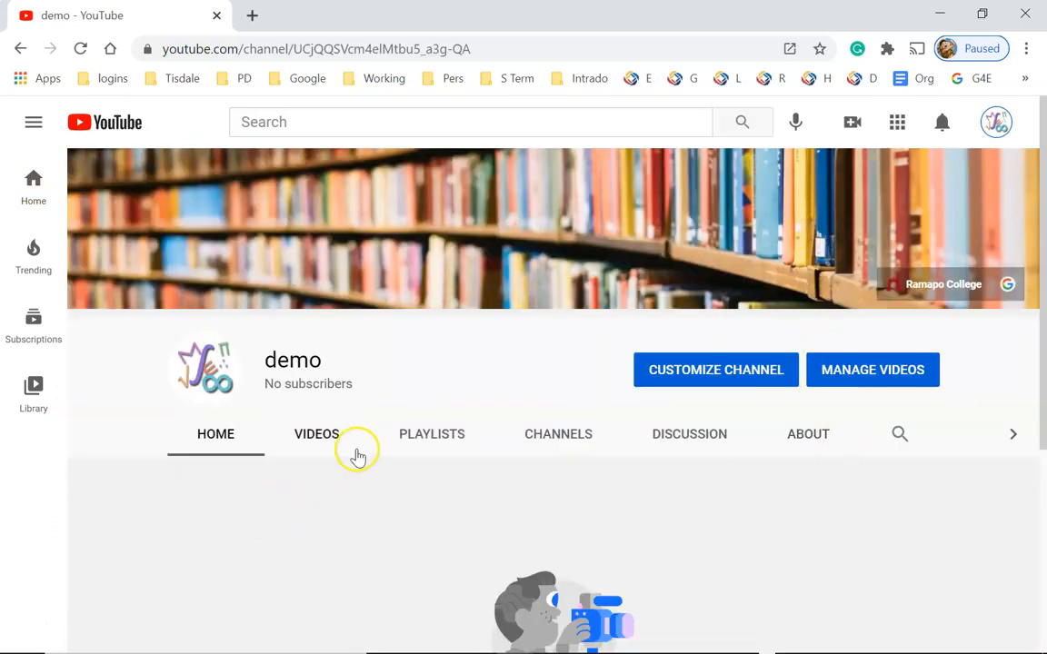
Step: Review the demo channel's uploaded videos and created playlists, and return to the channel's home page
{"action": "left_click", "coordinate": [329, 437]}
{"action": "scroll", "coordinate": [362, 477], "scroll_direction": "down", "scroll_amount": 2}
{"action": "scroll", "coordinate": [409, 493], "scroll_direction": "up", "scroll_amount": 3}
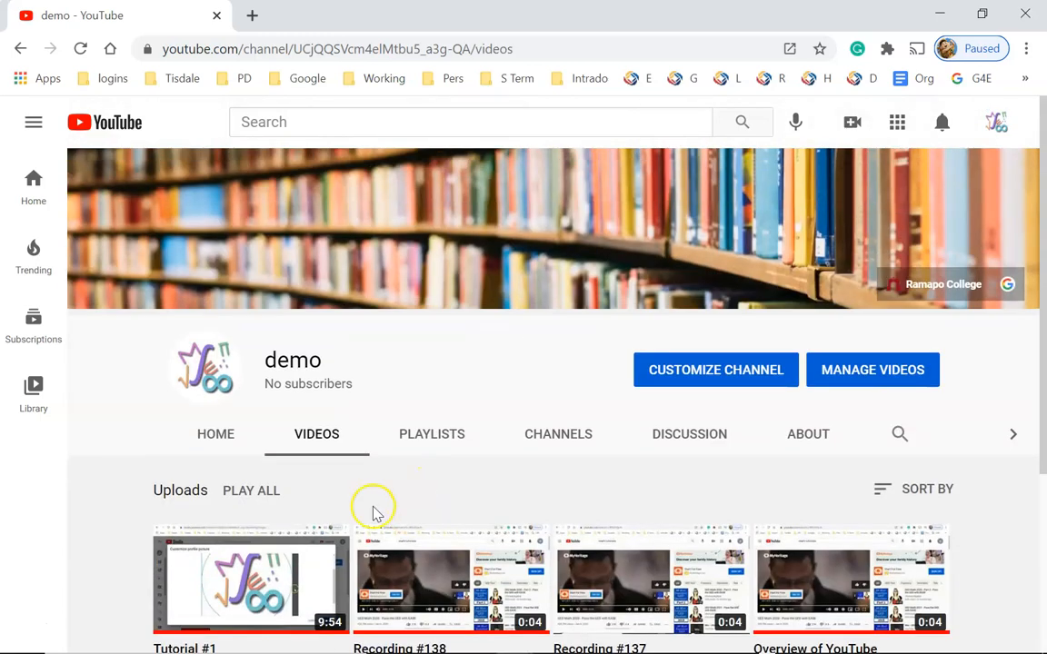
{"action": "left_click", "coordinate": [442, 431]}
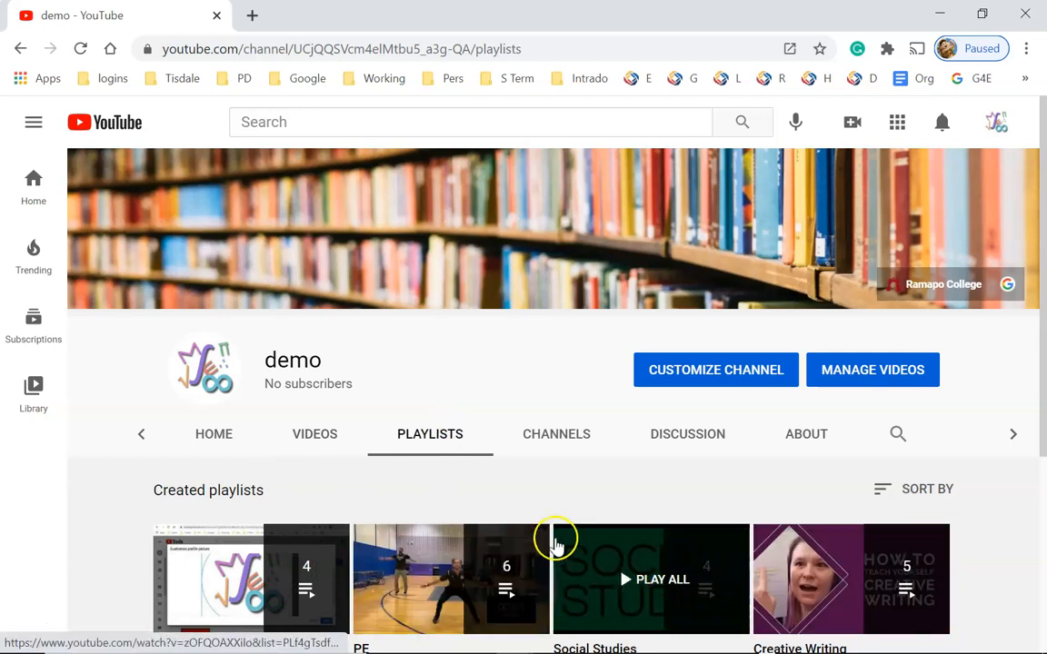
{"action": "left_click", "coordinate": [191, 434]}
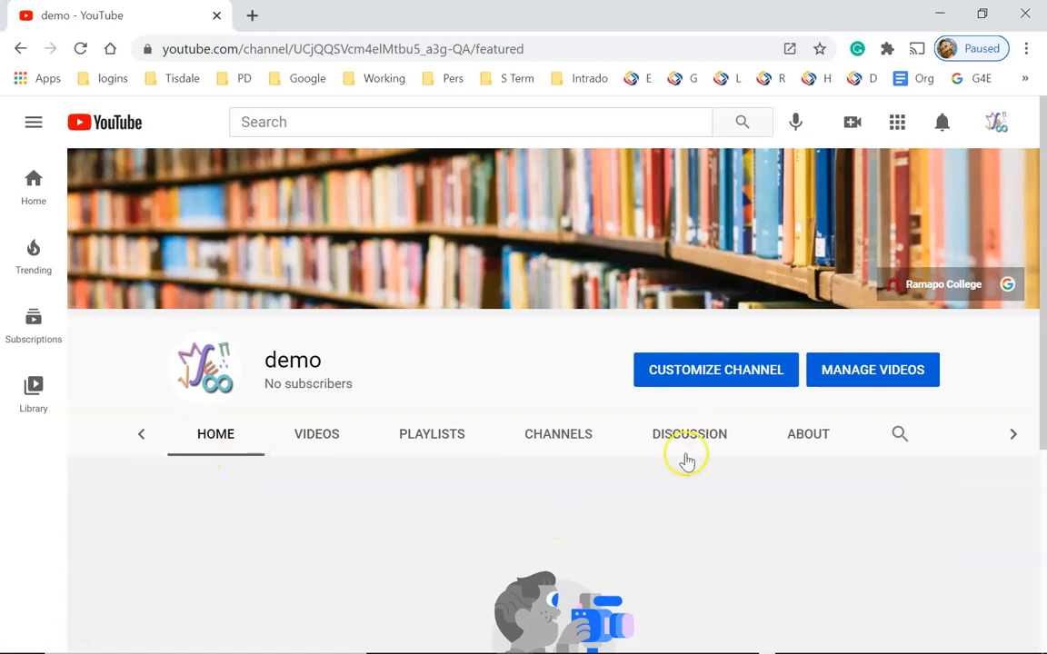
{"action": "scroll", "coordinate": [572, 483], "scroll_direction": "down", "scroll_amount": 3}
{"action": "scroll", "coordinate": [532, 350], "scroll_direction": "up", "scroll_amount": 2}
{"action": "scroll", "coordinate": [381, 375], "scroll_direction": "up", "scroll_amount": 1}
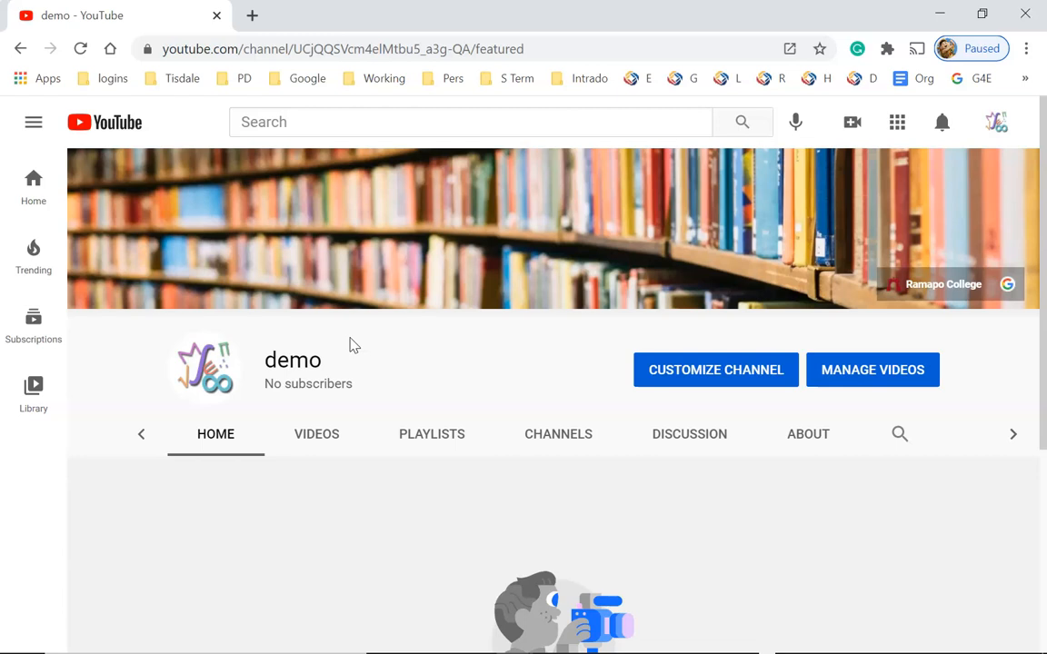
Step: Open the channel customization and set Tutorial #1 as the trailer for people who haven't subscribed
{"action": "left_click", "coordinate": [713, 372]}
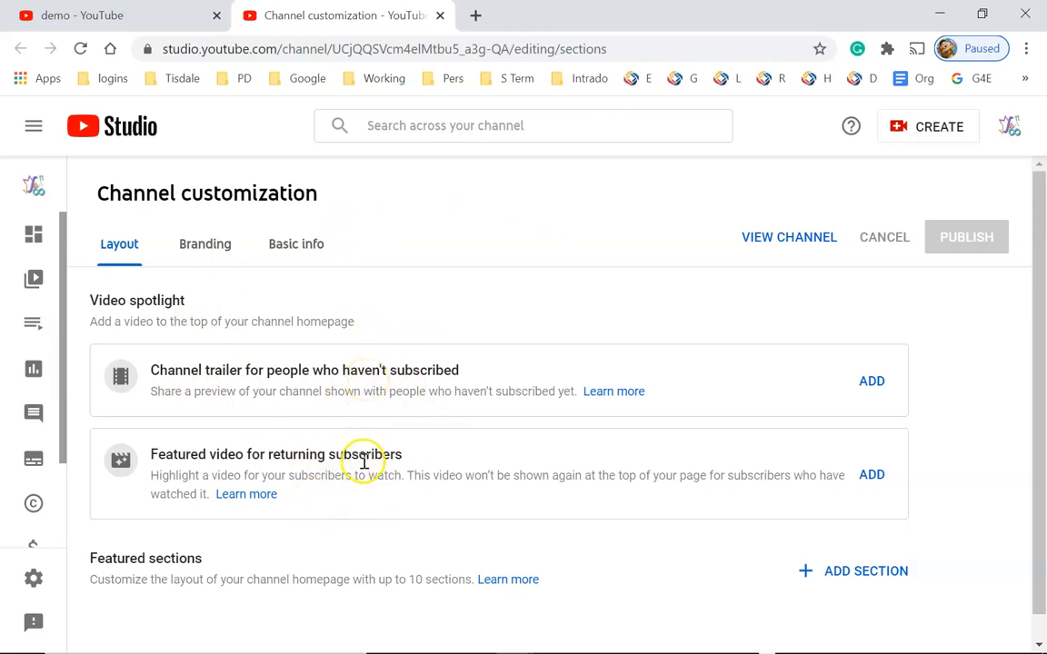
{"action": "scroll", "coordinate": [377, 473], "scroll_direction": "down", "scroll_amount": 1}
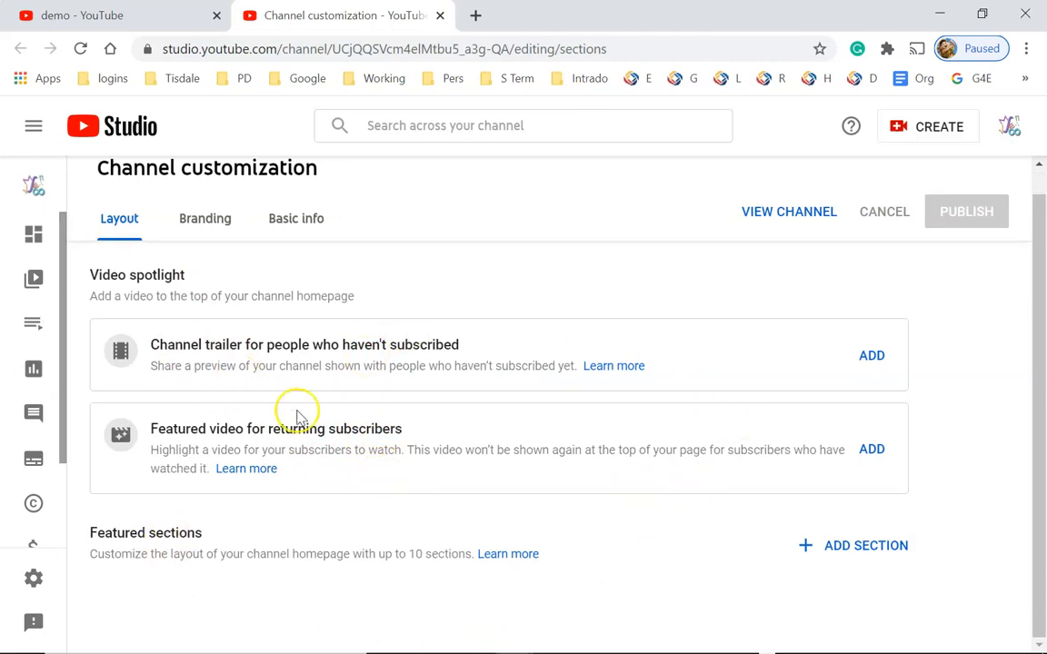
{"action": "left_click", "coordinate": [869, 358]}
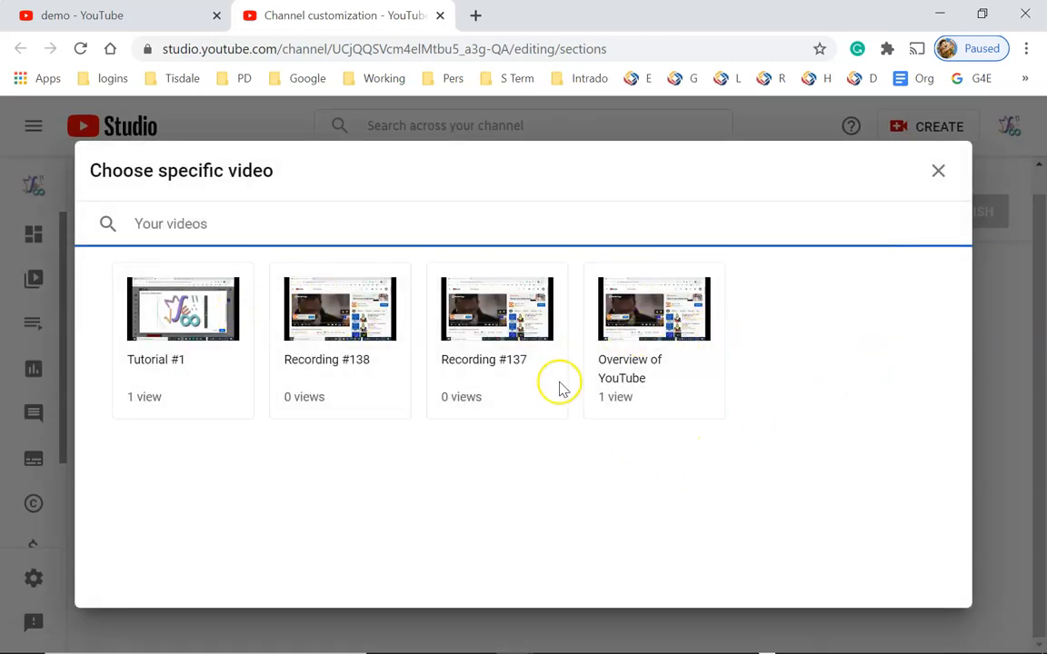
{"action": "left_click", "coordinate": [156, 287]}
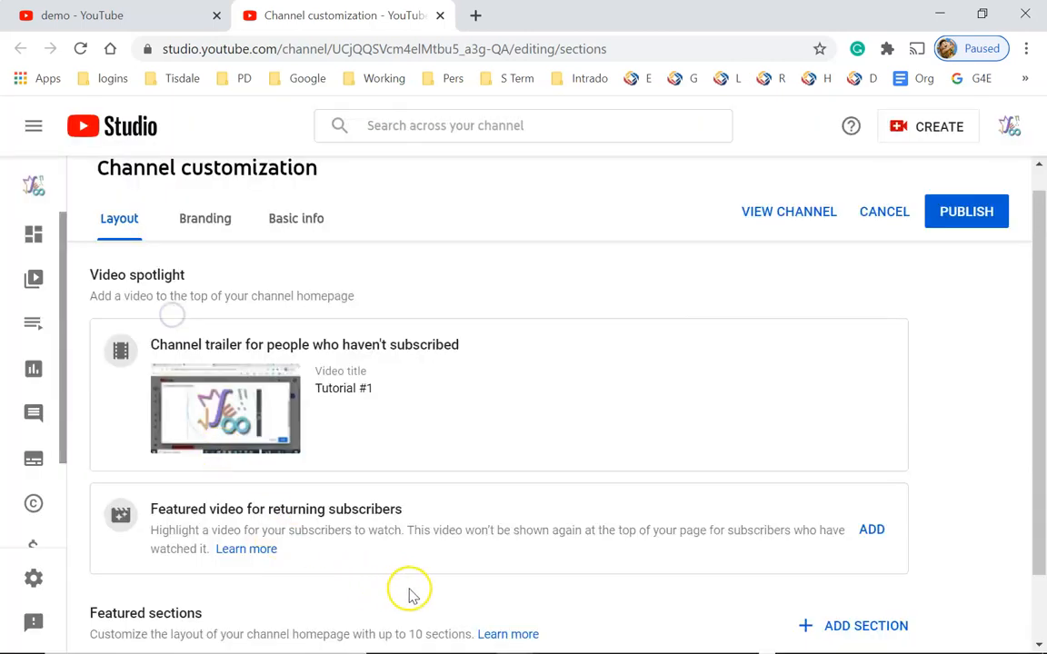
Step: Set Overview of YouTube as the featured video for returning subscribers and publish the layout changes
{"action": "left_click", "coordinate": [872, 531]}
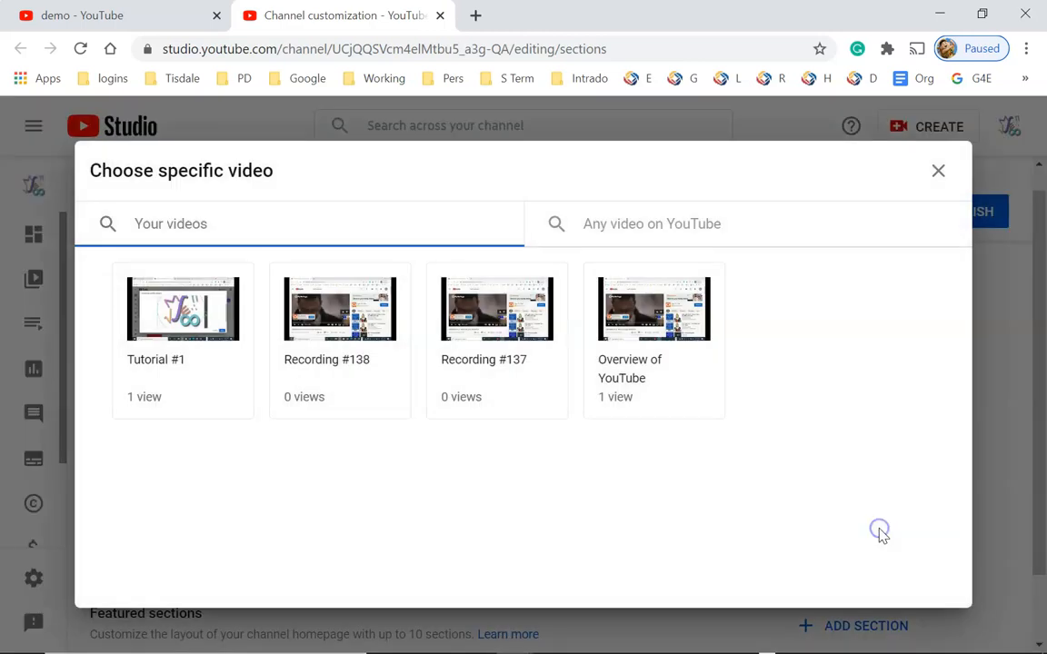
{"action": "left_click", "coordinate": [642, 334]}
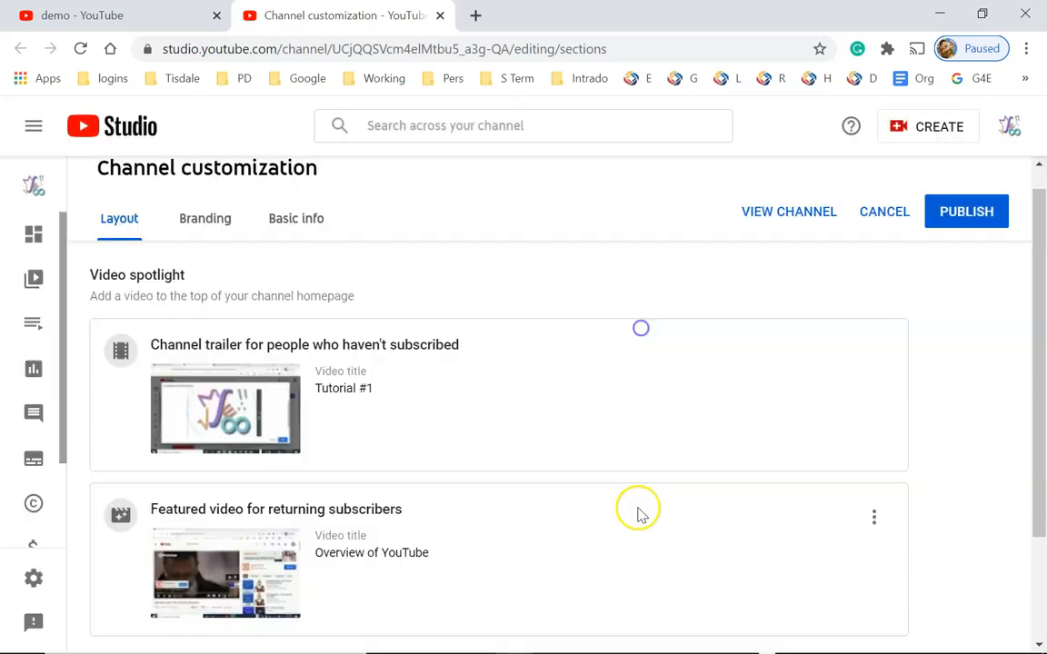
{"action": "scroll", "coordinate": [459, 423], "scroll_direction": "down", "scroll_amount": 3}
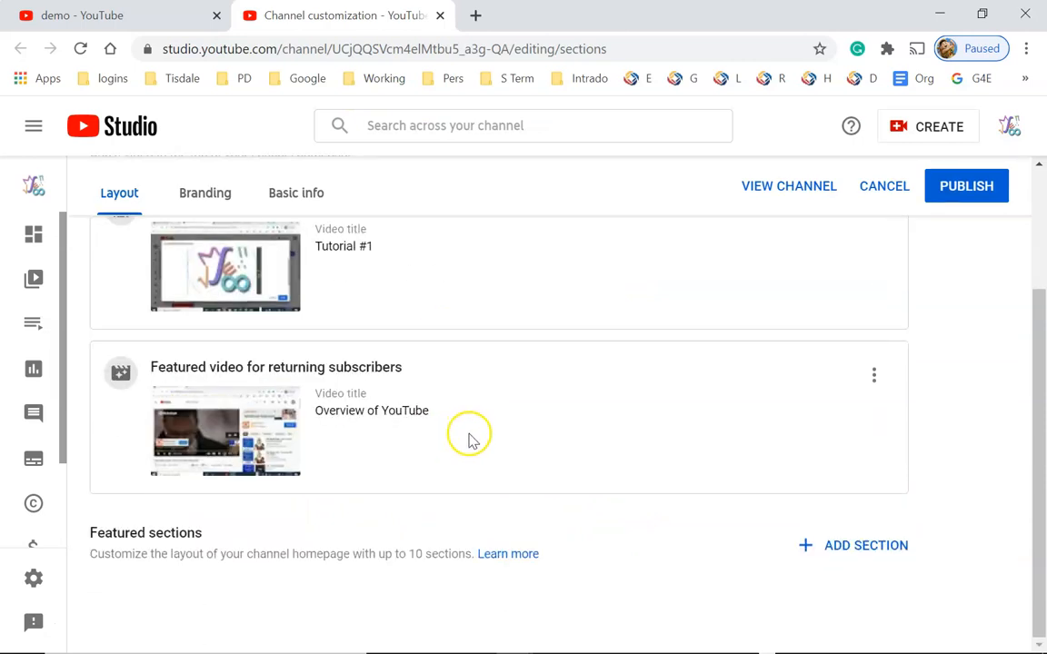
{"action": "left_click", "coordinate": [959, 191]}
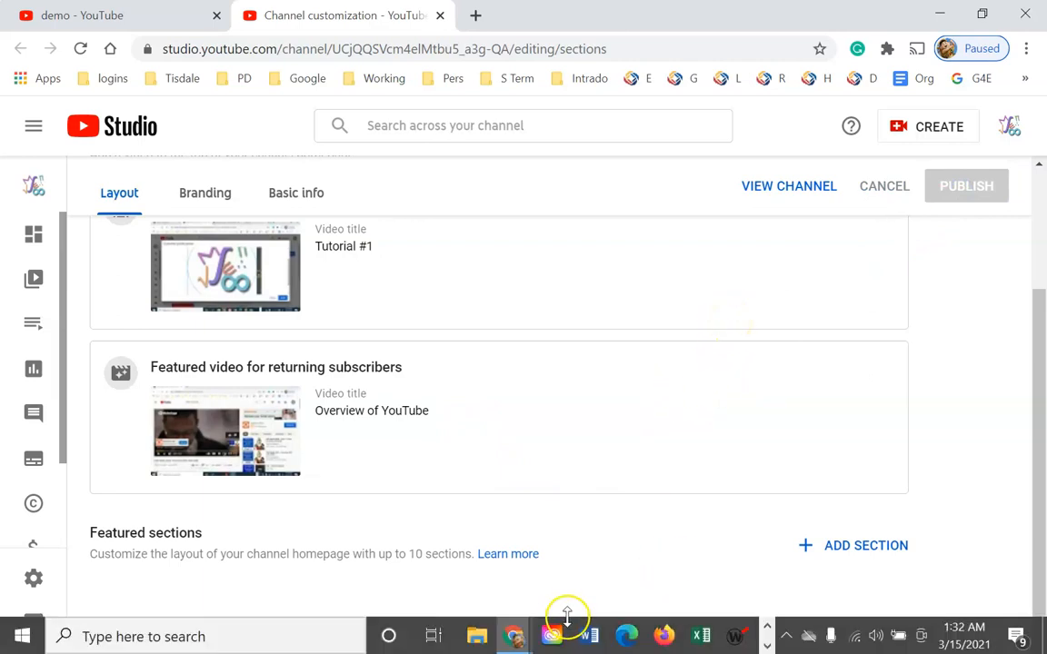
Step: View the published channel home page and pause the Tutorial #1 trailer
{"action": "left_click", "coordinate": [776, 191]}
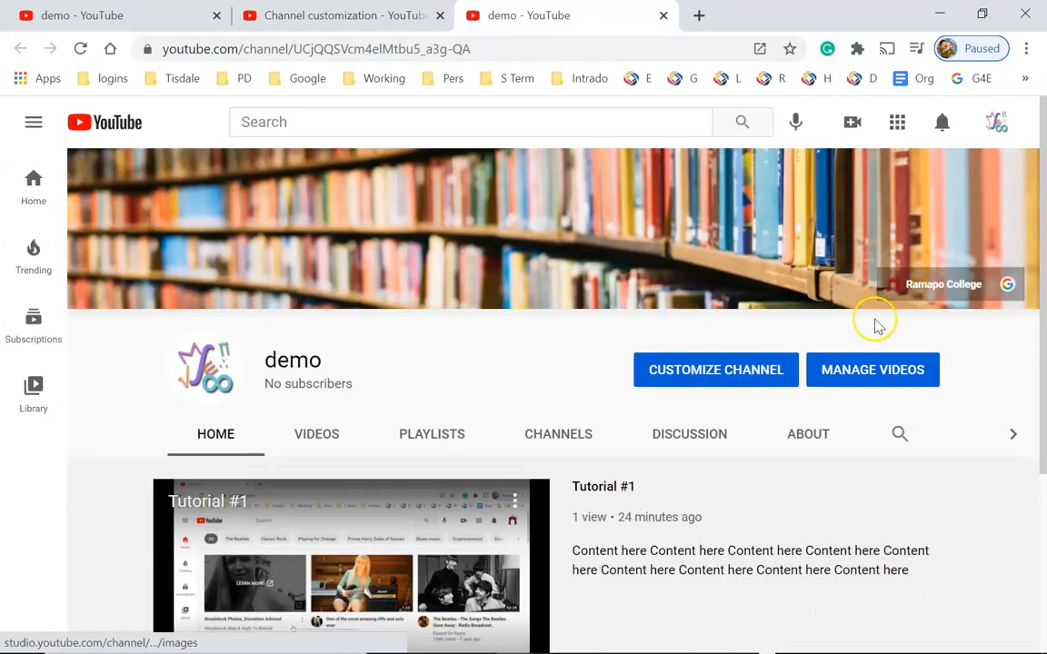
{"action": "scroll", "coordinate": [838, 498], "scroll_direction": "down", "scroll_amount": 1}
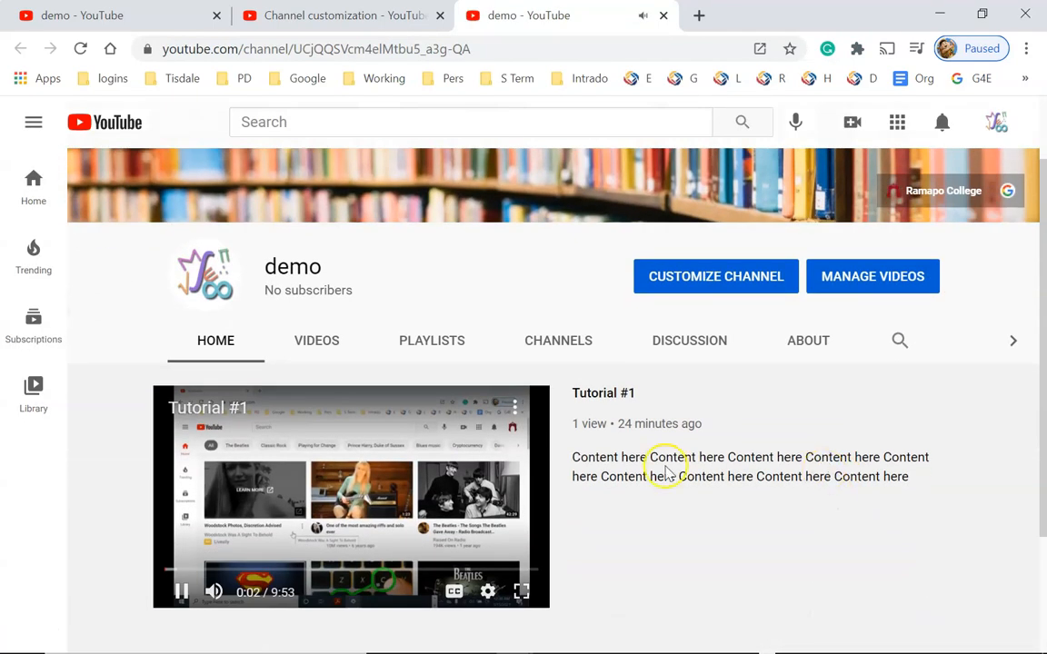
{"action": "scroll", "coordinate": [361, 498], "scroll_direction": "down", "scroll_amount": 1}
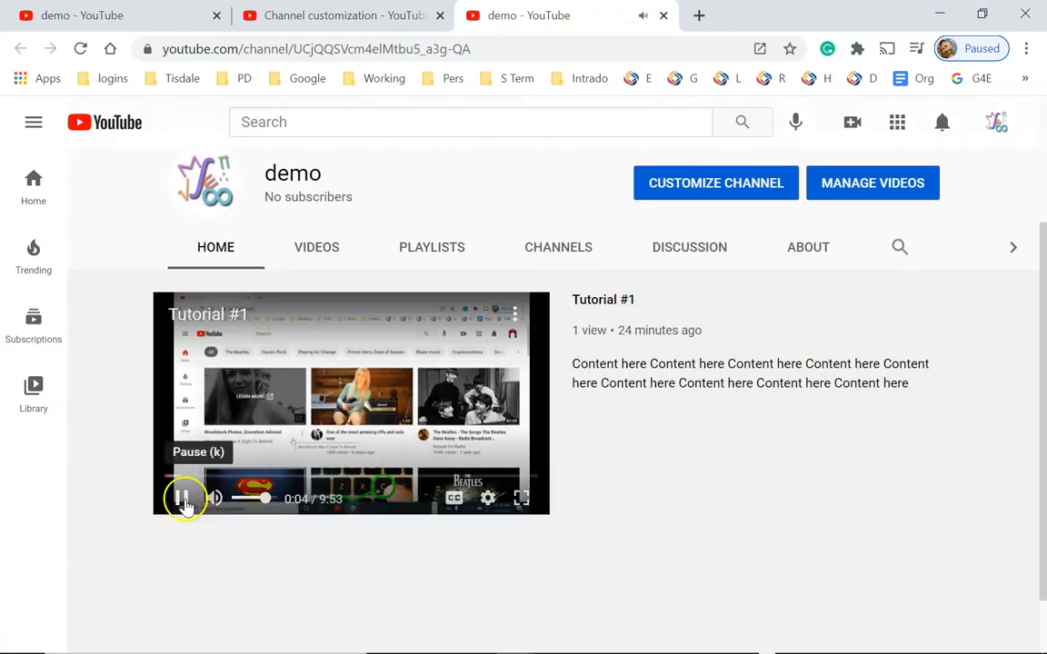
{"action": "left_click", "coordinate": [182, 497]}
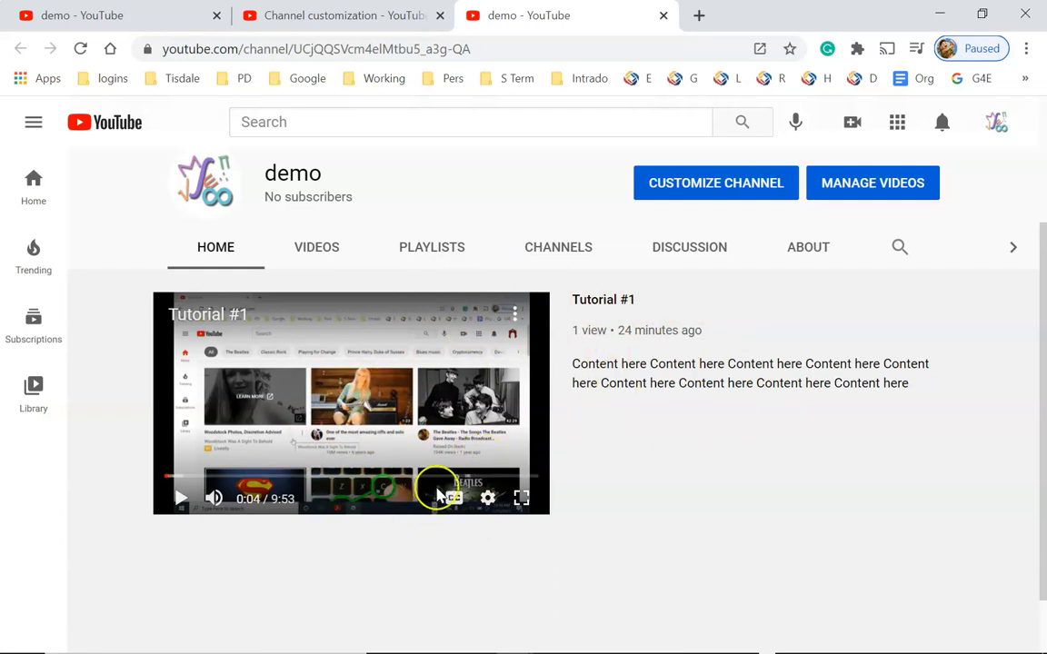
Step: Return to channel customization and close the redundant browser tabs so only one customization page stays open
{"action": "scroll", "coordinate": [435, 495], "scroll_direction": "up", "scroll_amount": 2}
{"action": "left_click", "coordinate": [727, 372]}
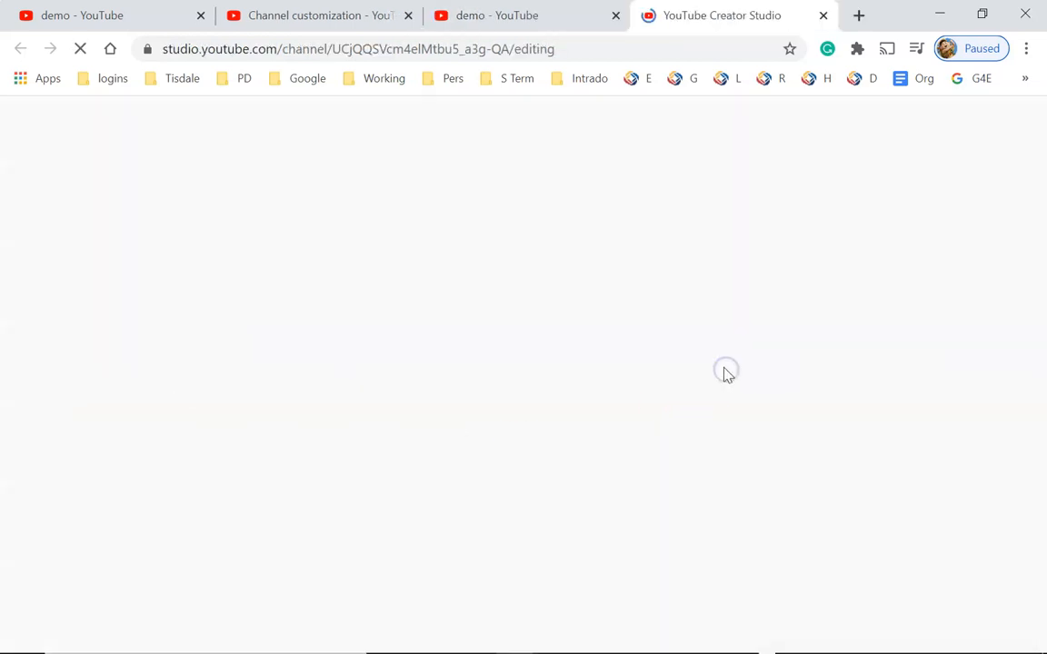
{"action": "left_click", "coordinate": [617, 15]}
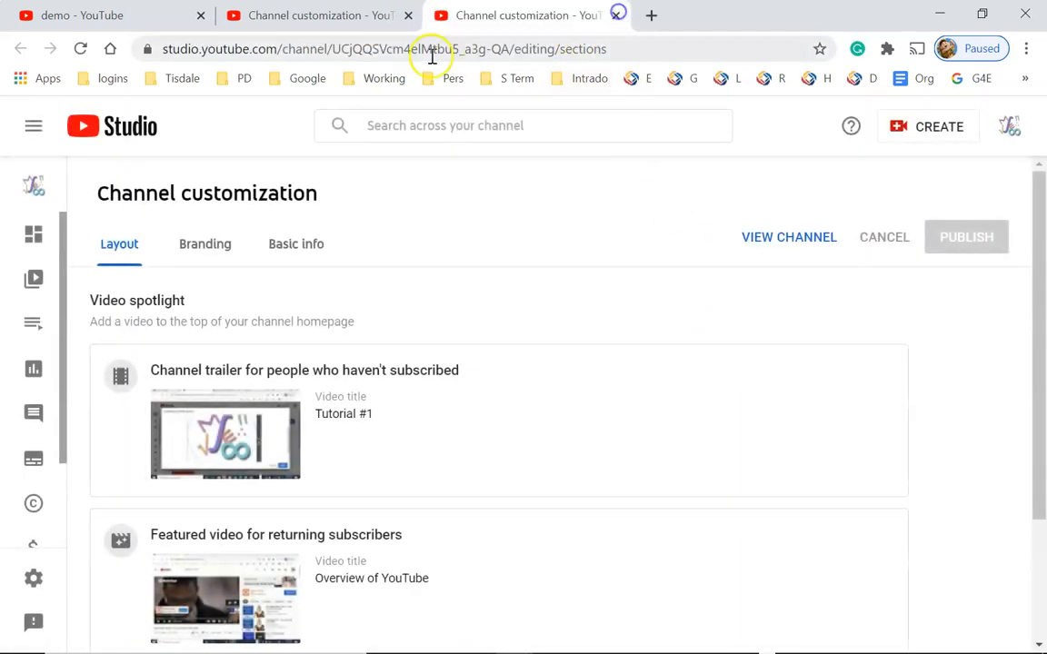
{"action": "left_click", "coordinate": [354, 17]}
{"action": "left_click", "coordinate": [409, 15]}
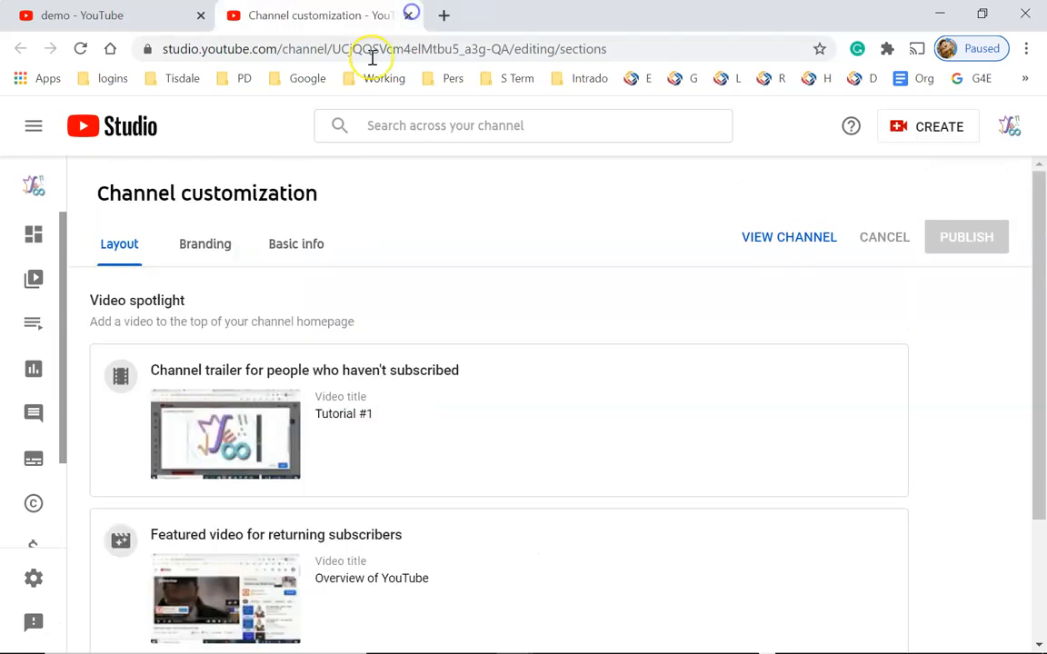
{"action": "left_click", "coordinate": [142, 20]}
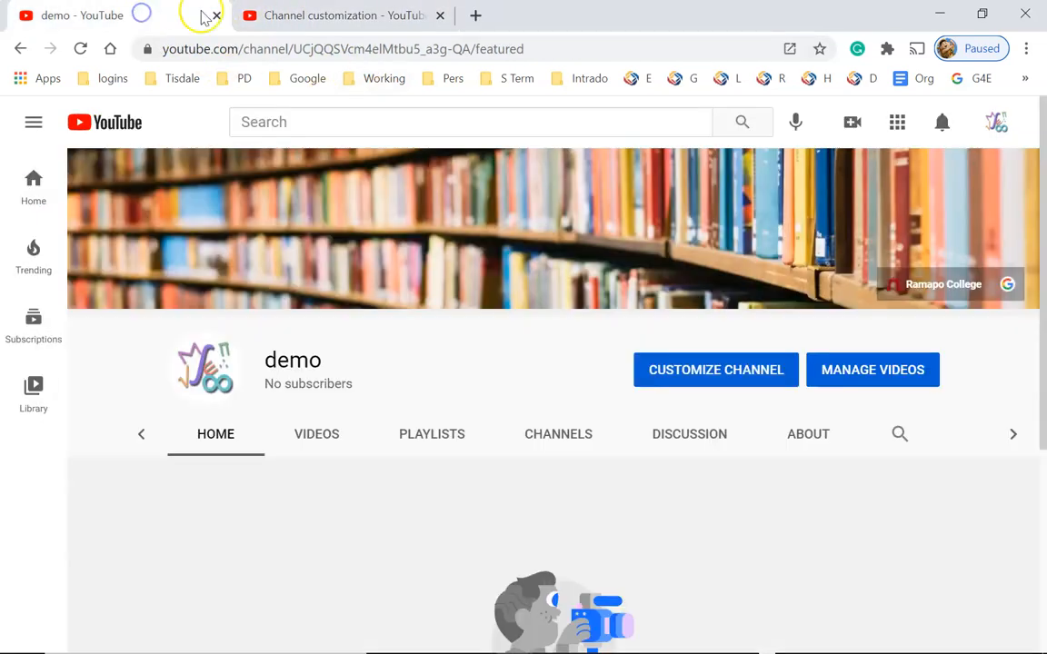
{"action": "left_click", "coordinate": [215, 15]}
Step: Add a single-playlist featured section to the channel home page using the PE playlist
{"action": "scroll", "coordinate": [395, 516], "scroll_direction": "down", "scroll_amount": 2}
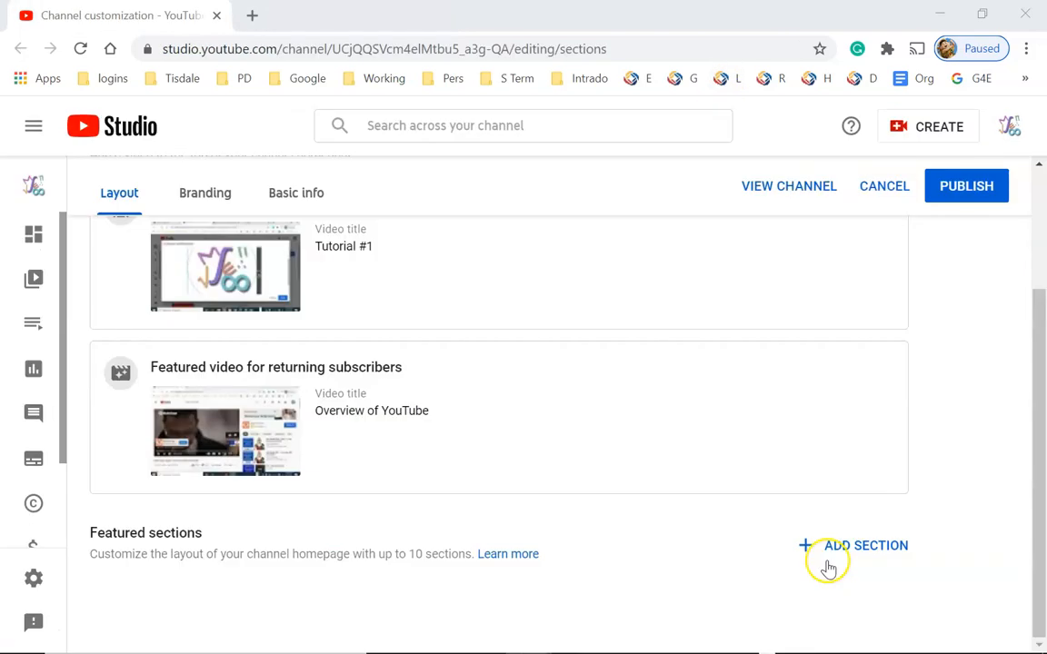
{"action": "left_click", "coordinate": [848, 549]}
{"action": "left_click_drag", "start_coordinate": [968, 409], "coordinate": [972, 466]}
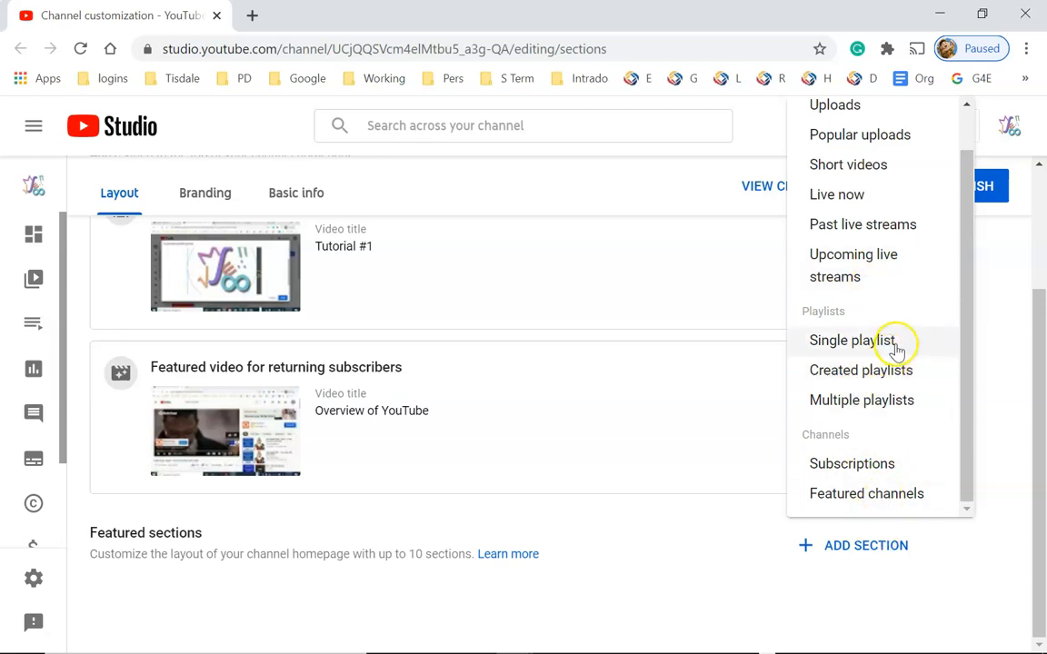
{"action": "left_click", "coordinate": [853, 340]}
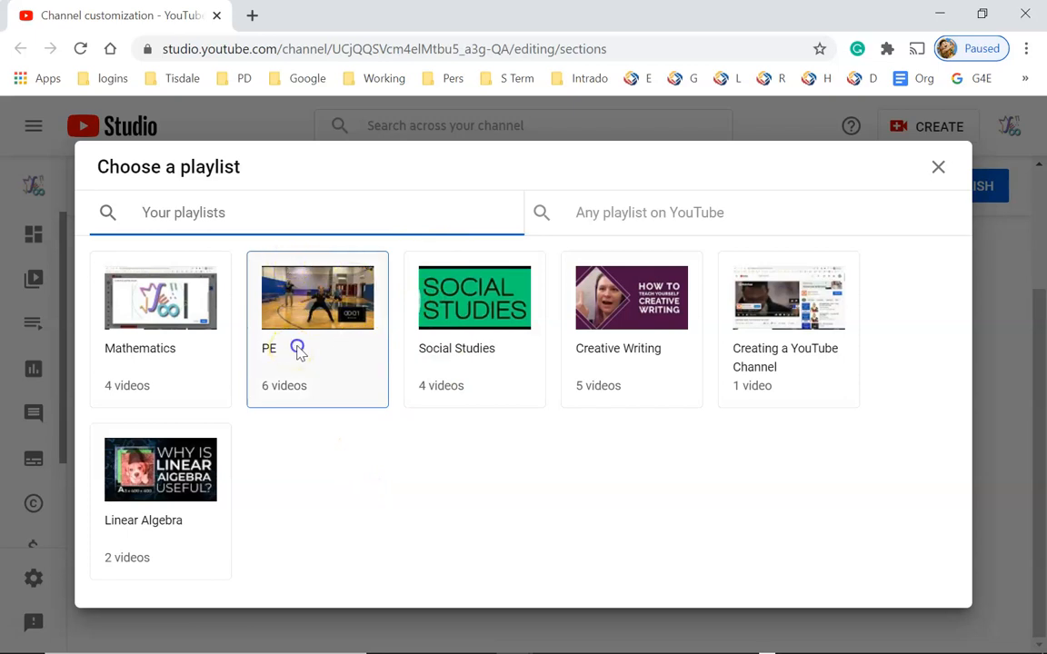
{"action": "left_click", "coordinate": [299, 351]}
Step: Add a Created playlists section to the channel's featured sections
{"action": "scroll", "coordinate": [427, 392], "scroll_direction": "down", "scroll_amount": 1}
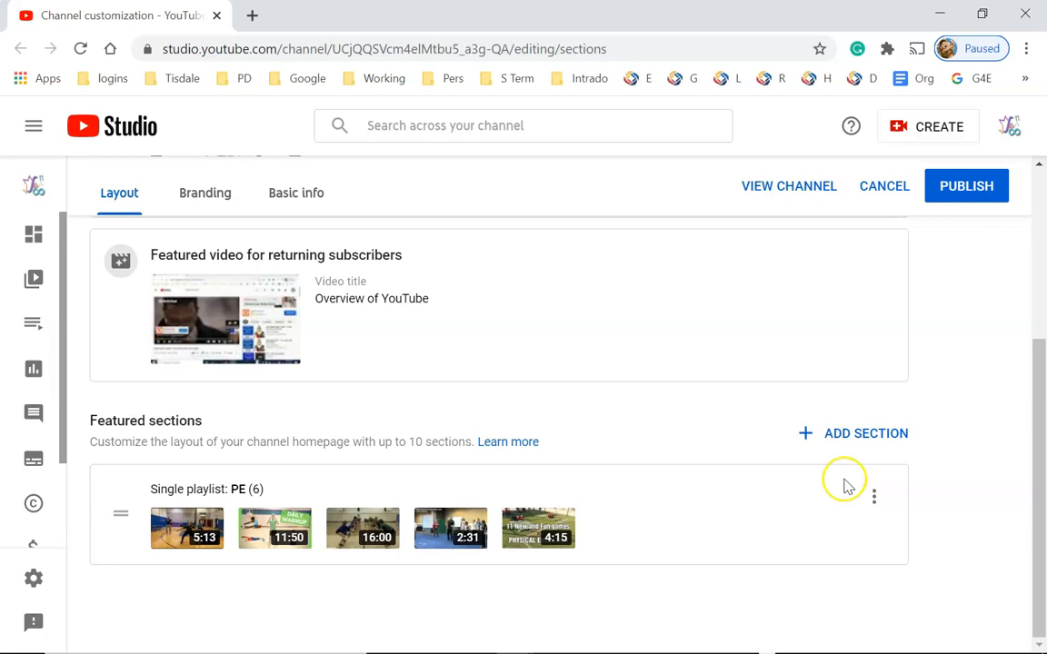
{"action": "left_click", "coordinate": [888, 437]}
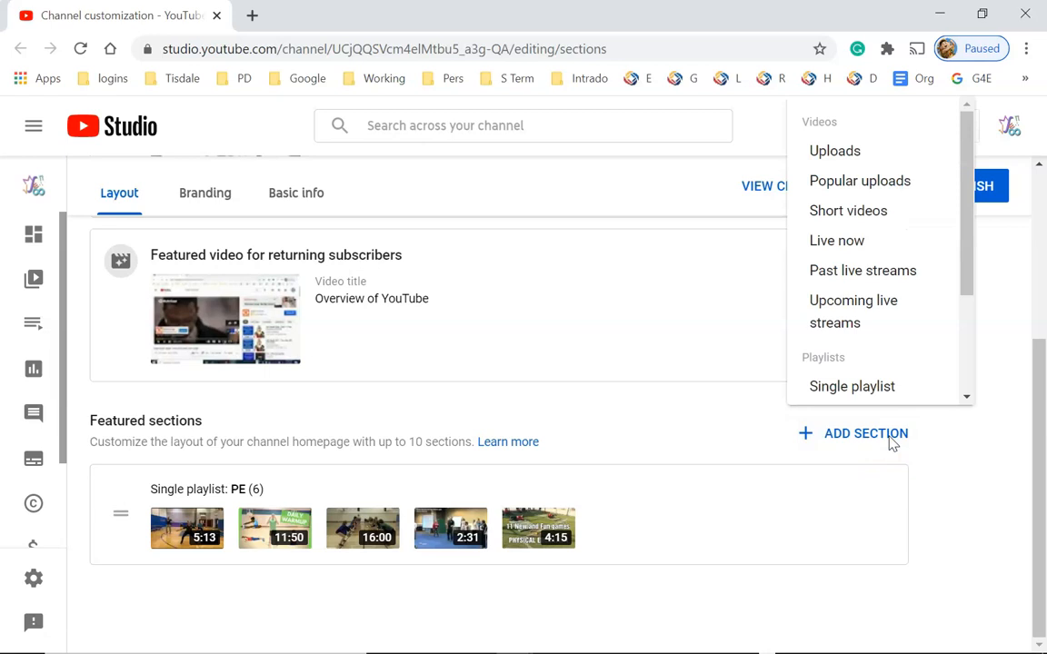
{"action": "scroll", "coordinate": [888, 327], "scroll_direction": "down", "scroll_amount": 2}
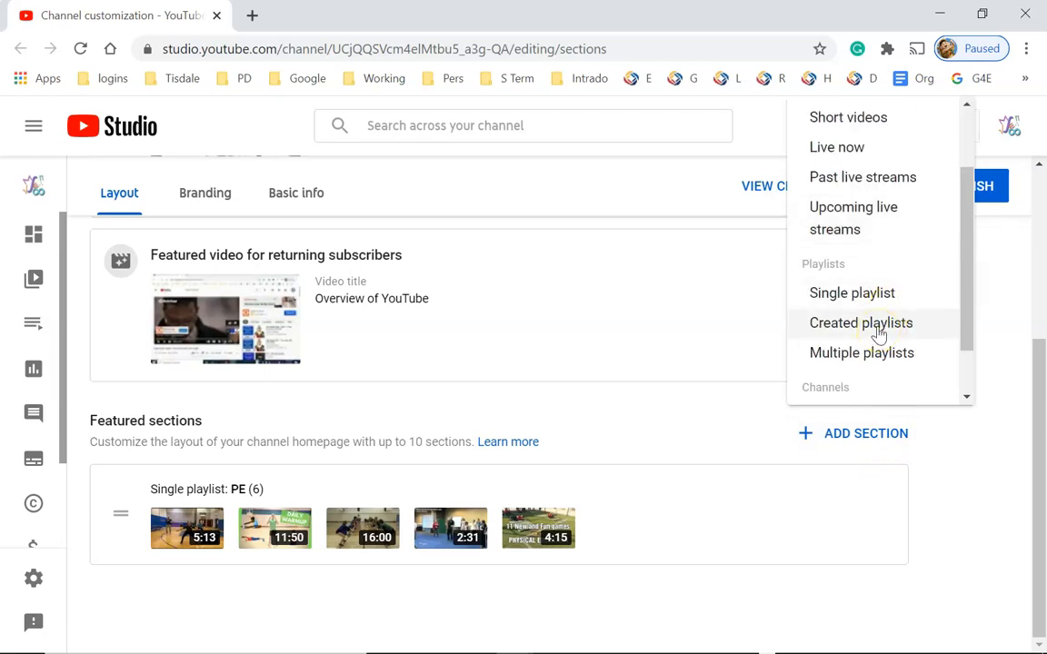
{"action": "left_click", "coordinate": [877, 329]}
{"action": "left_click", "coordinate": [878, 325]}
{"action": "left_click", "coordinate": [874, 301]}
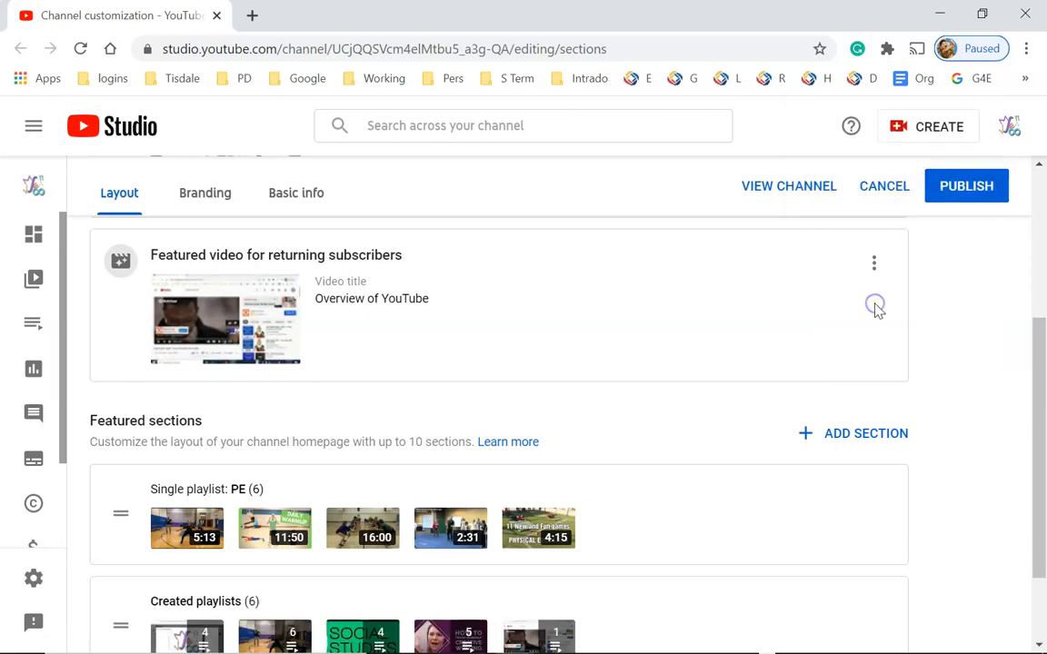
{"action": "scroll", "coordinate": [534, 572], "scroll_direction": "down", "scroll_amount": 2}
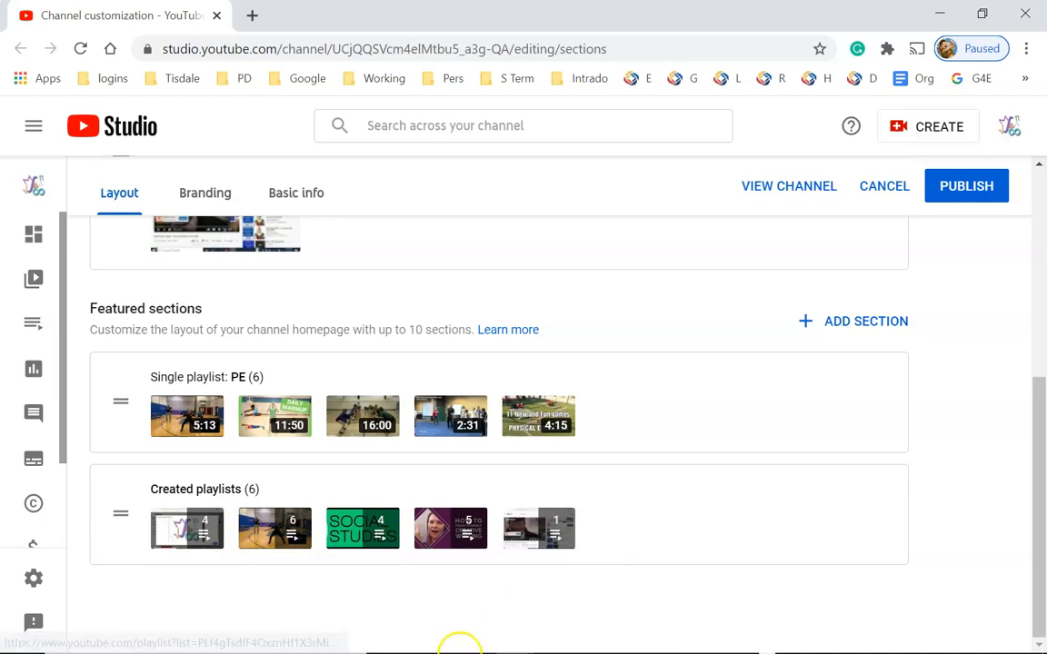
Step: Add an untitled multiple-playlists section to the channel home page containing PE, Creative Writing, Social Studies and Mathematics
{"action": "mouse_move", "coordinate": [452, 642]}
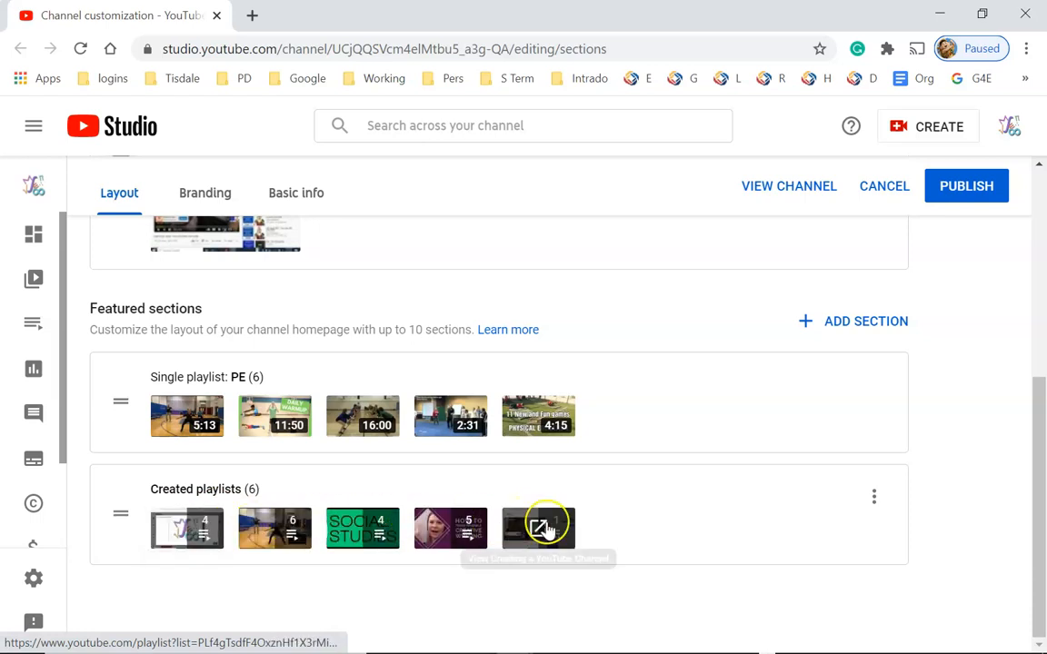
{"action": "left_click", "coordinate": [856, 321]}
{"action": "scroll", "coordinate": [876, 421], "scroll_direction": "down", "scroll_amount": 3}
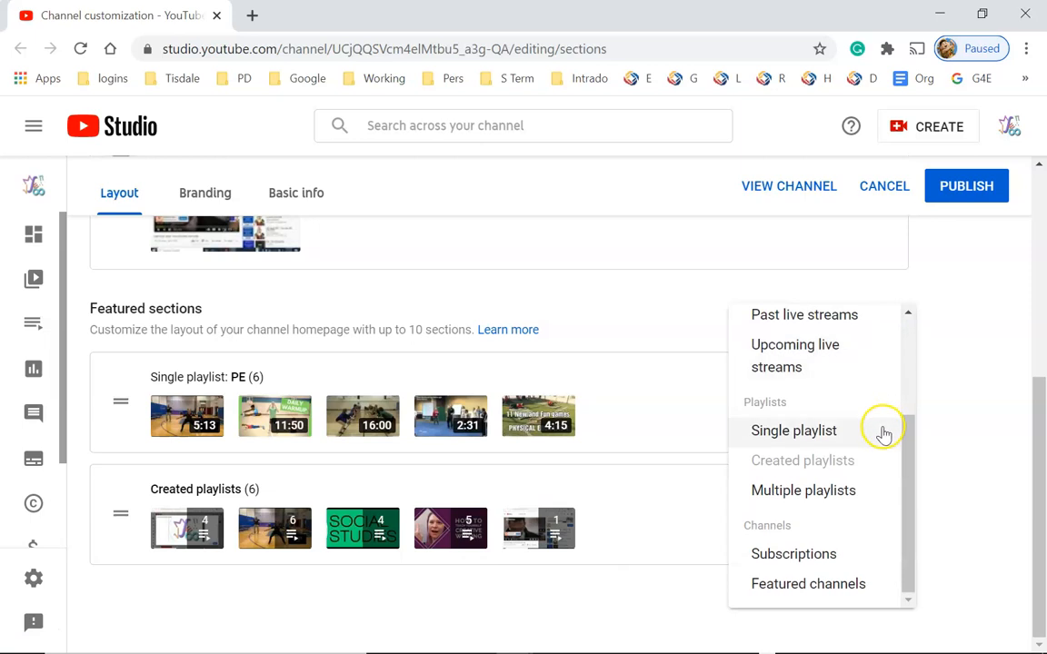
{"action": "left_click", "coordinate": [838, 491]}
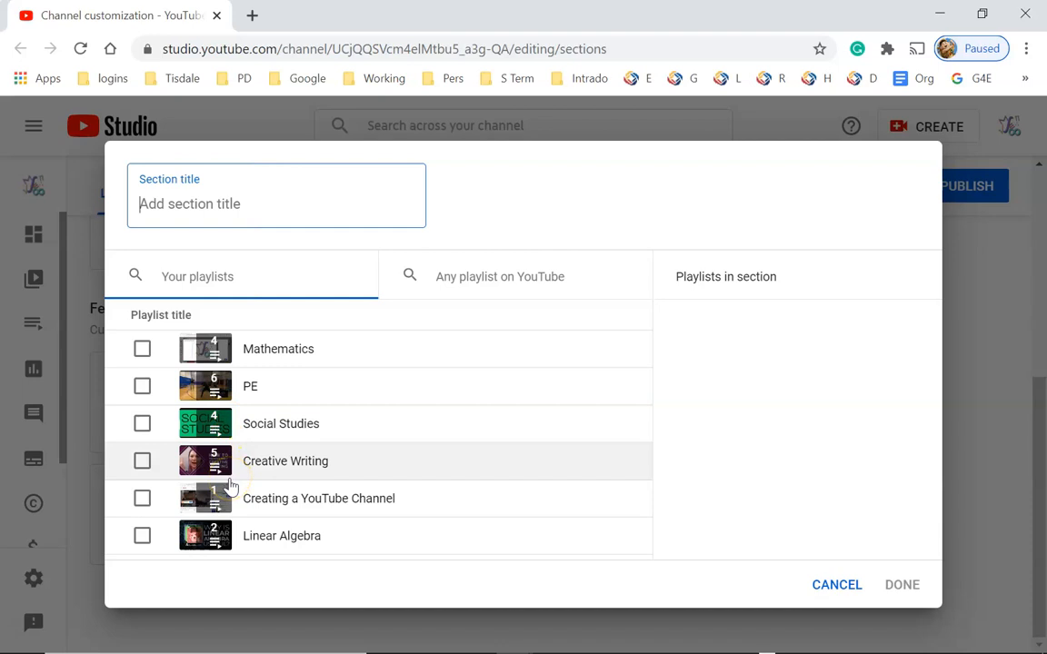
{"action": "left_click", "coordinate": [143, 388]}
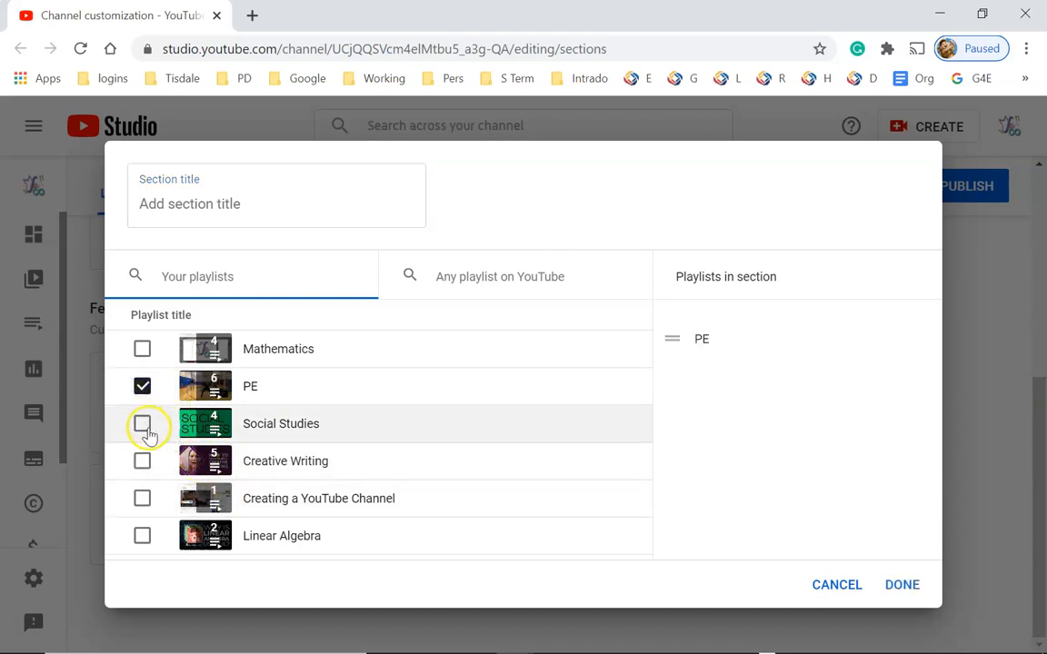
{"action": "left_click", "coordinate": [145, 463]}
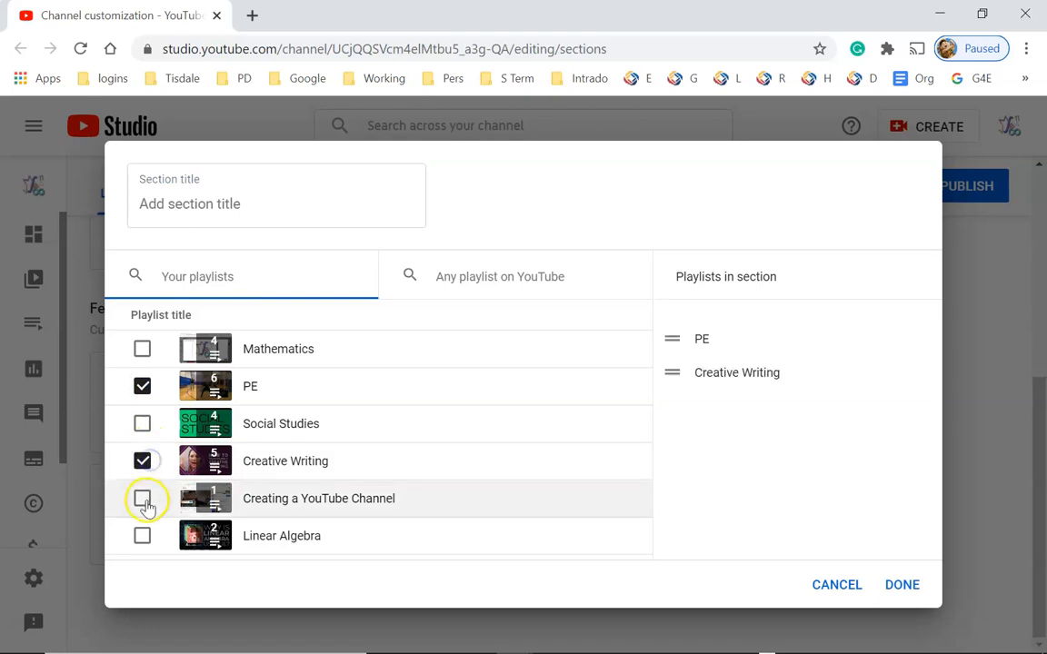
{"action": "left_click", "coordinate": [144, 427]}
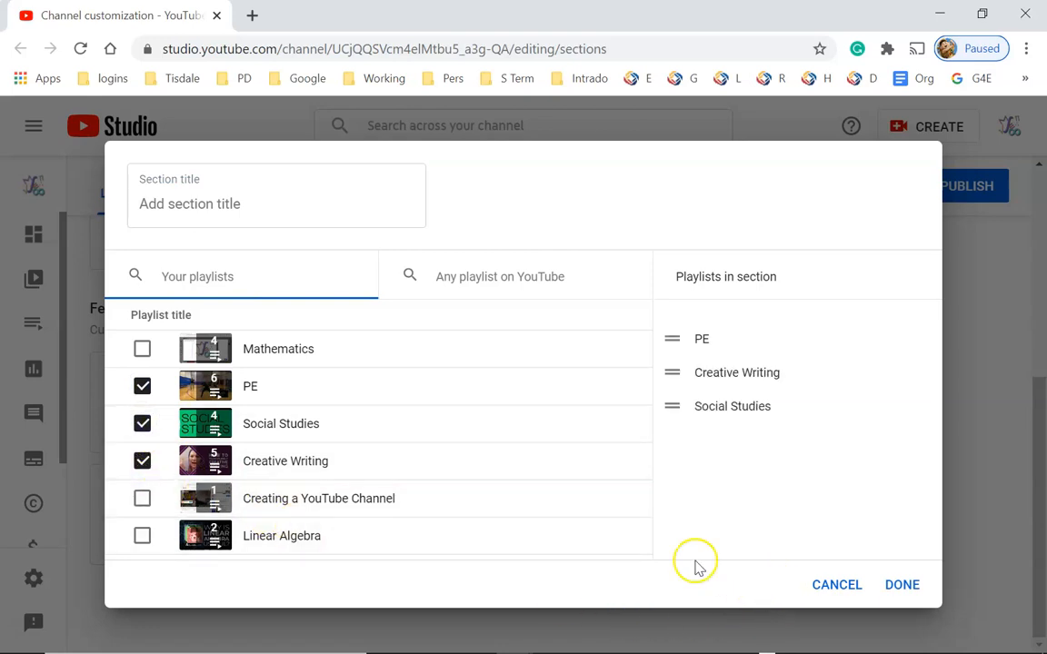
{"action": "left_click", "coordinate": [142, 350]}
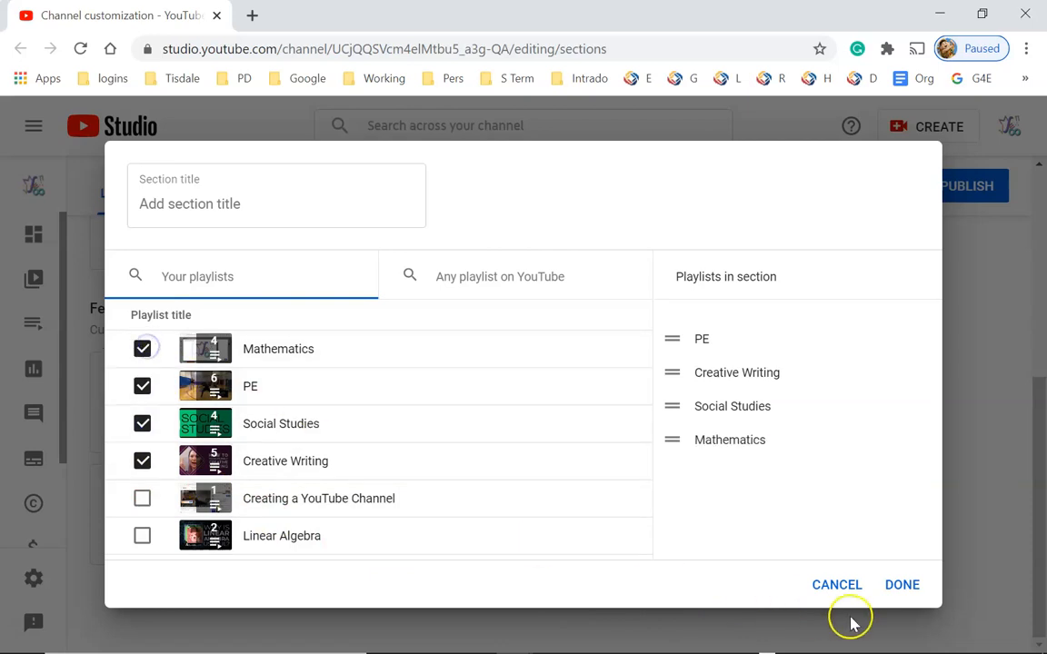
{"action": "left_click", "coordinate": [900, 589]}
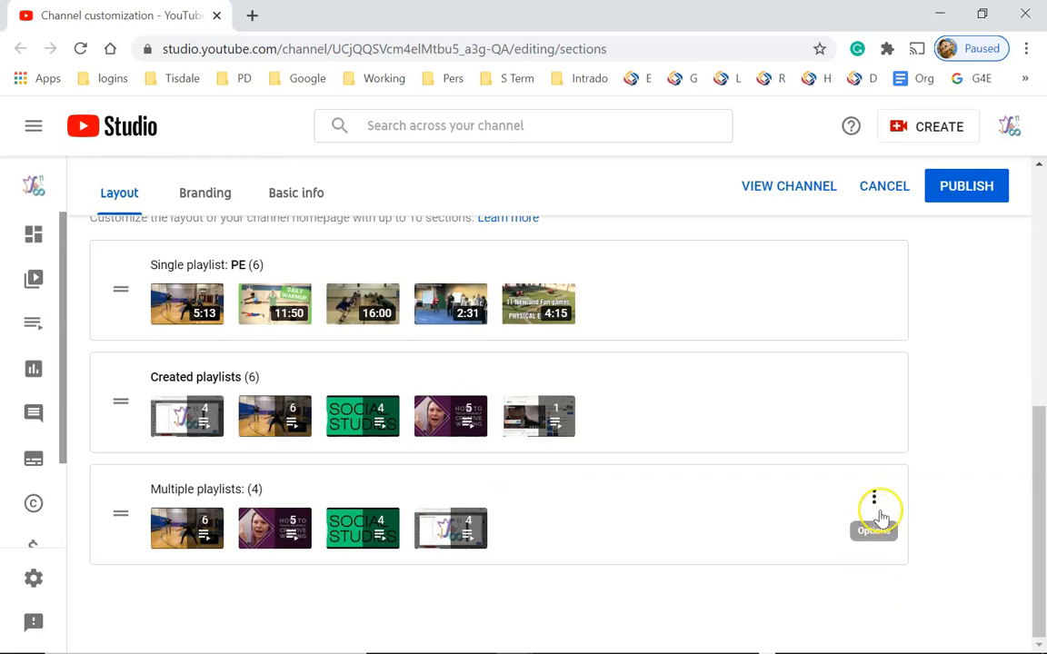
Step: Edit the multiple-playlists section to give it the title Subject Area Videos
{"action": "left_click", "coordinate": [875, 501]}
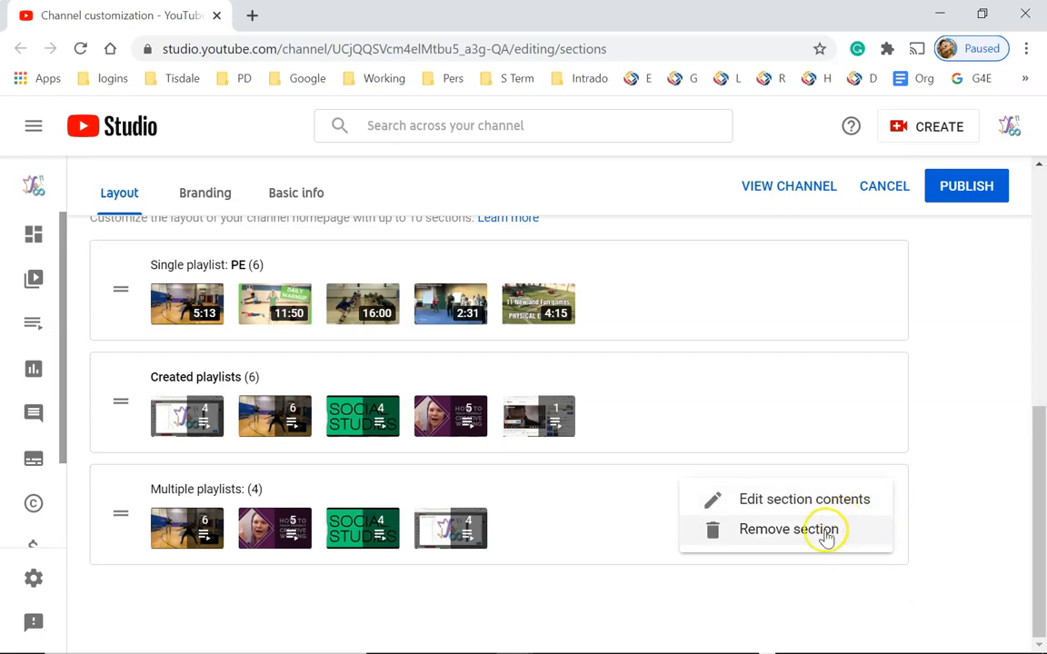
{"action": "left_click", "coordinate": [811, 498]}
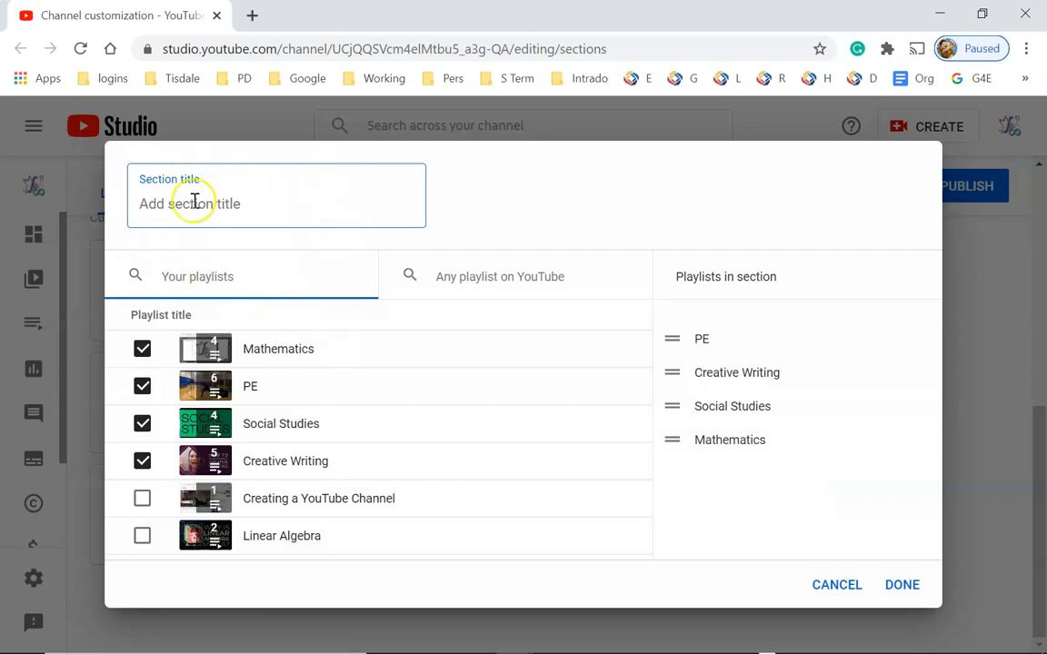
{"action": "left_click", "coordinate": [284, 201]}
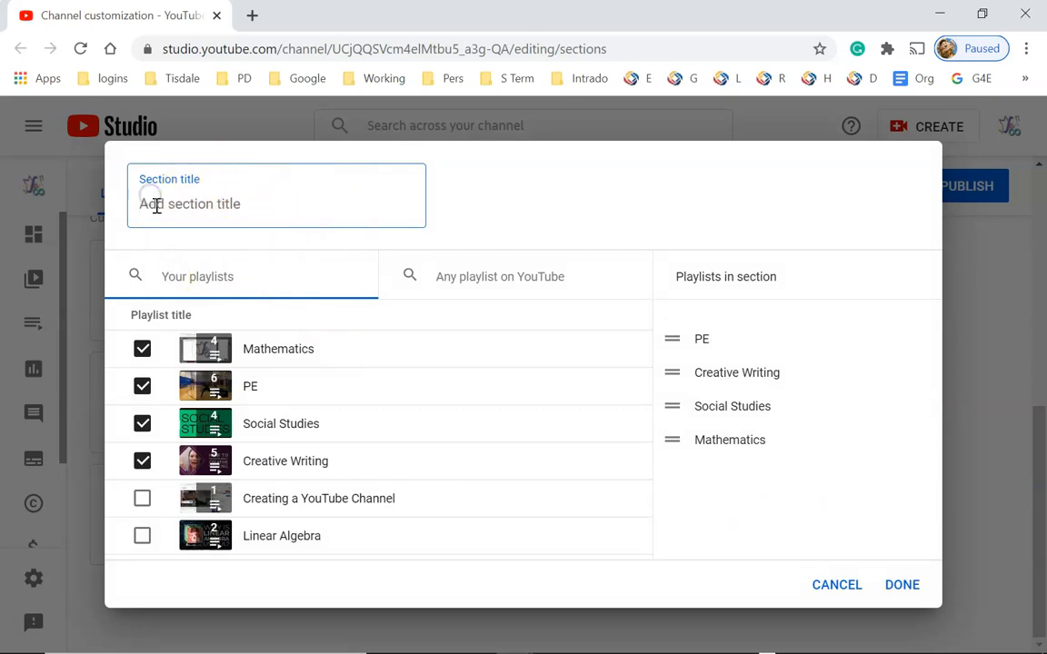
{"action": "left_click", "coordinate": [291, 204]}
{"action": "type", "text": "Subject Area Videos"}
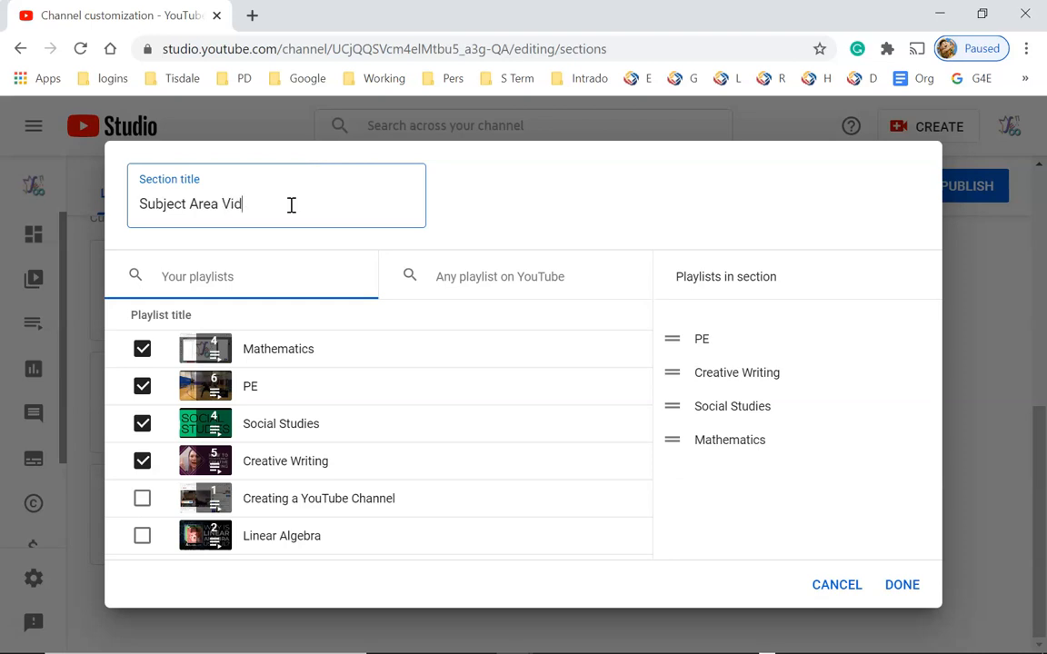
{"action": "left_click", "coordinate": [902, 584]}
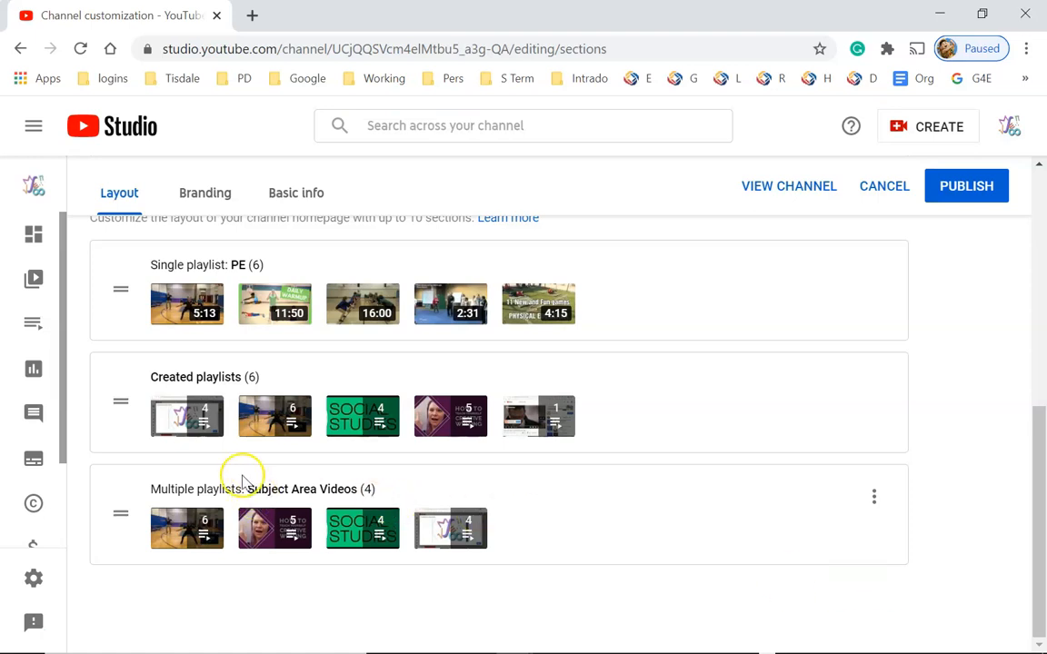
{"action": "left_click_drag", "start_coordinate": [256, 496], "coordinate": [319, 488]}
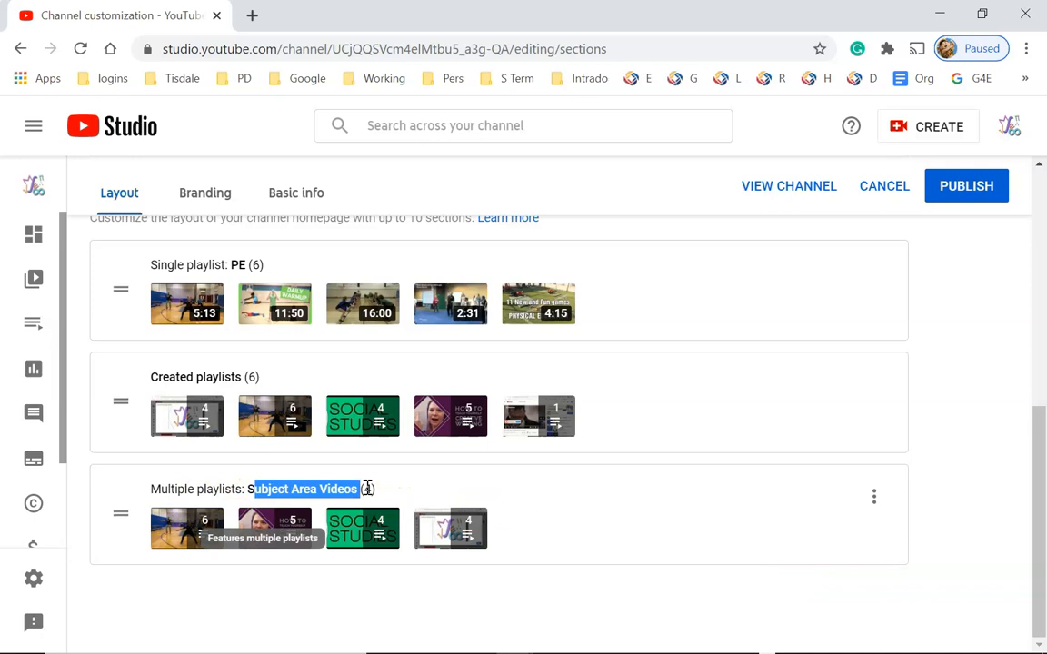
{"action": "left_click_drag", "start_coordinate": [261, 490], "coordinate": [334, 486]}
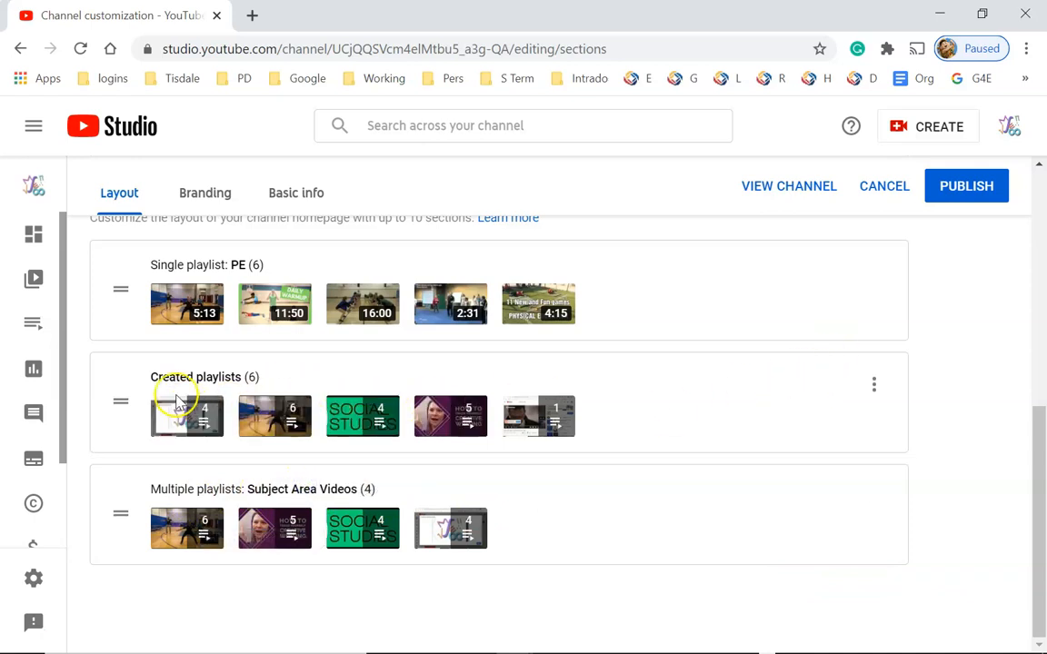
Step: Check the options of the Created playlists and PE sections, and look at the playlist choices for PE without changing it
{"action": "left_click", "coordinate": [874, 384]}
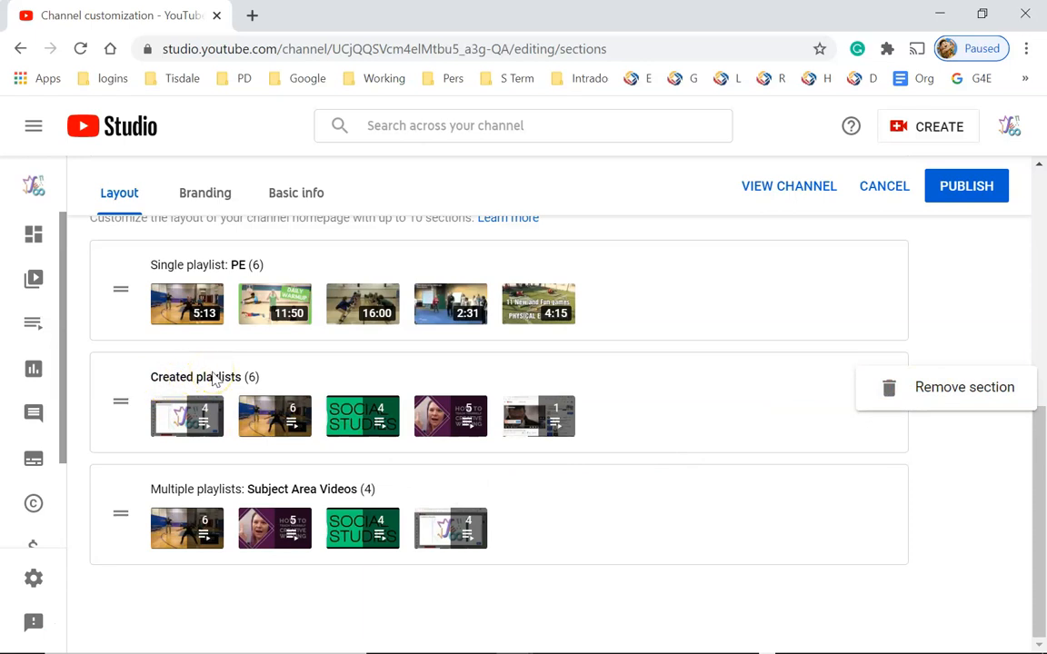
{"action": "left_click", "coordinate": [889, 280]}
{"action": "left_click", "coordinate": [873, 278]}
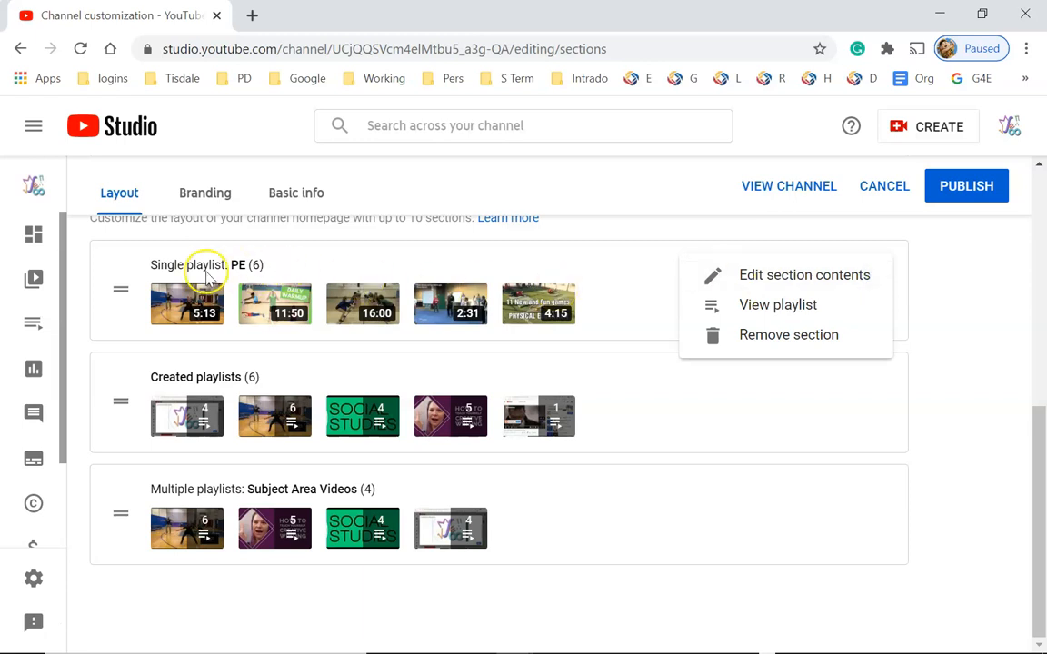
{"action": "left_click", "coordinate": [860, 279]}
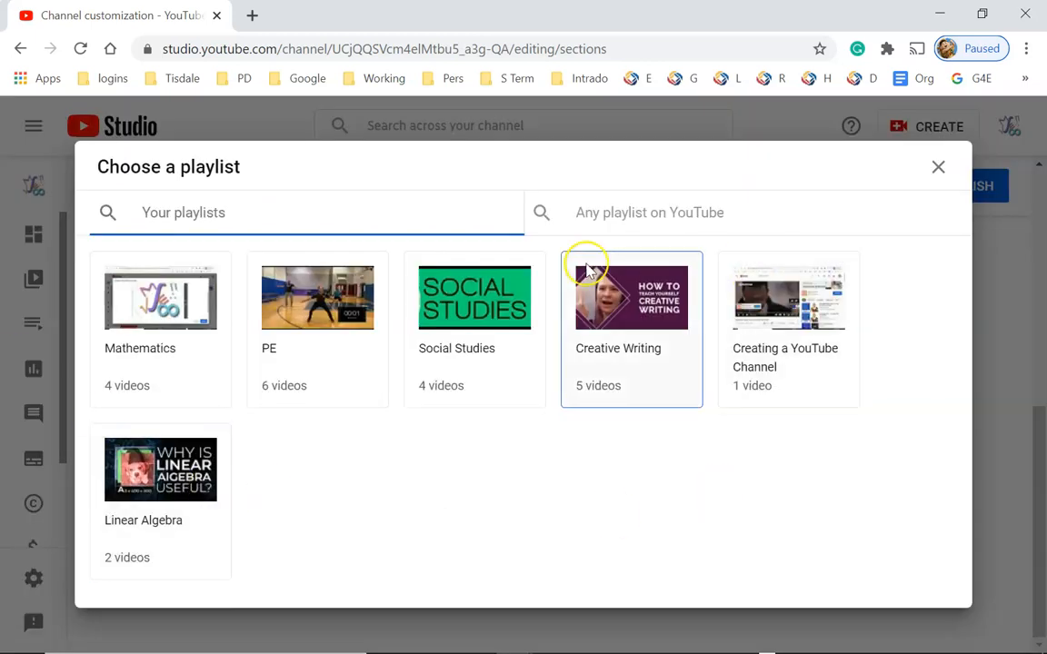
{"action": "left_click", "coordinate": [936, 168]}
Step: View the PE playlist page from its featured section and return to channel customization
{"action": "left_click", "coordinate": [876, 275]}
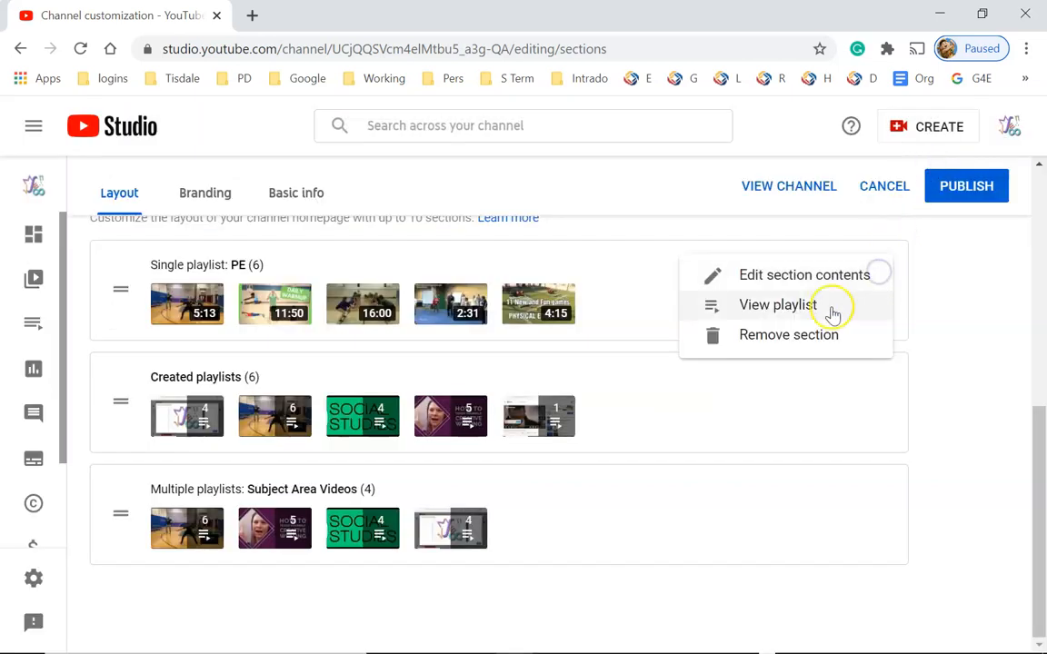
{"action": "left_click", "coordinate": [831, 306]}
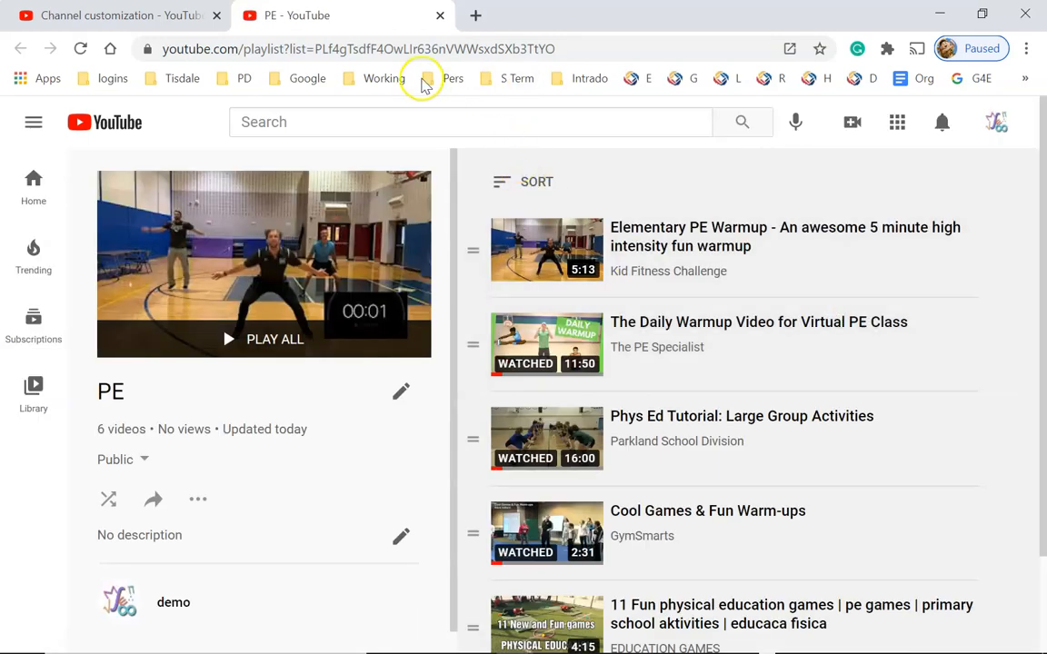
{"action": "left_click", "coordinate": [440, 15]}
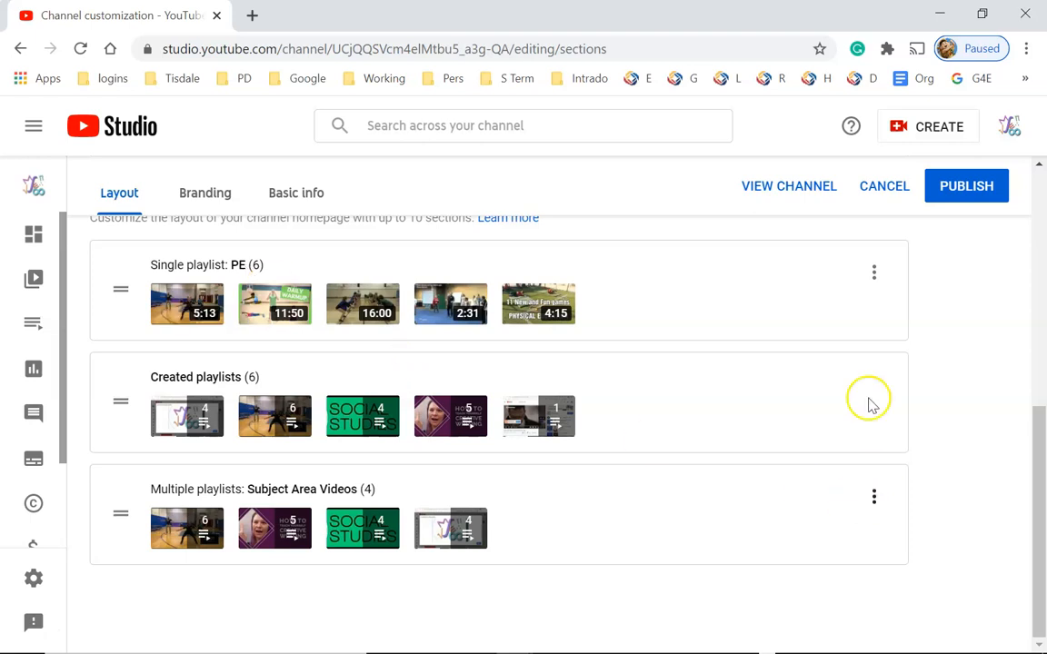
Step: Add a Subscriptions section to the channel's featured sections and check its available options
{"action": "scroll", "coordinate": [908, 318], "scroll_direction": "up", "scroll_amount": 2}
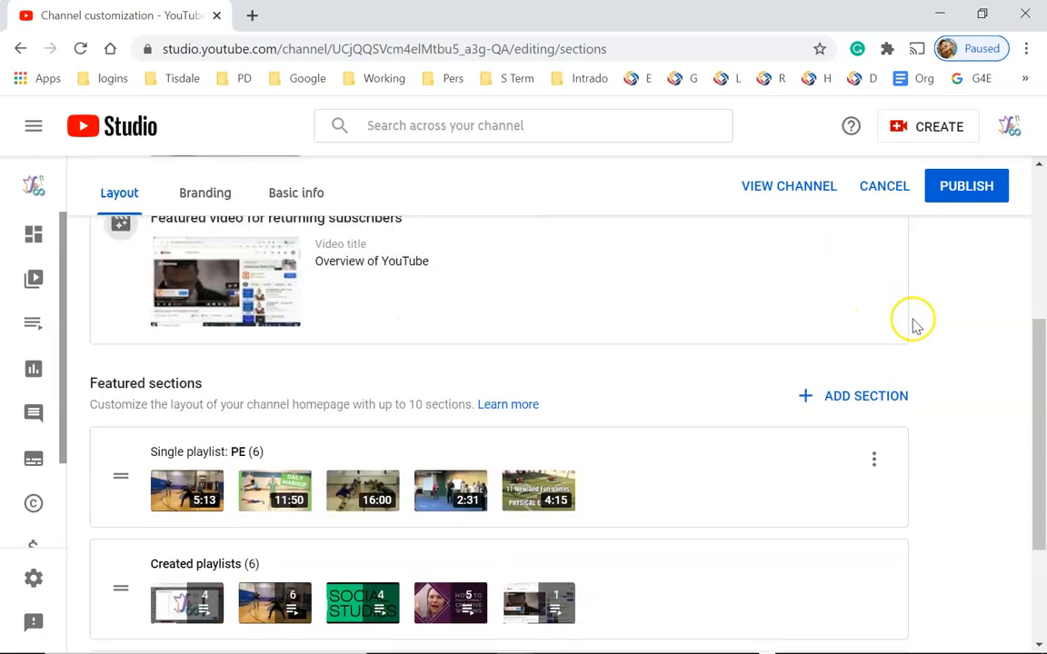
{"action": "left_click", "coordinate": [870, 396]}
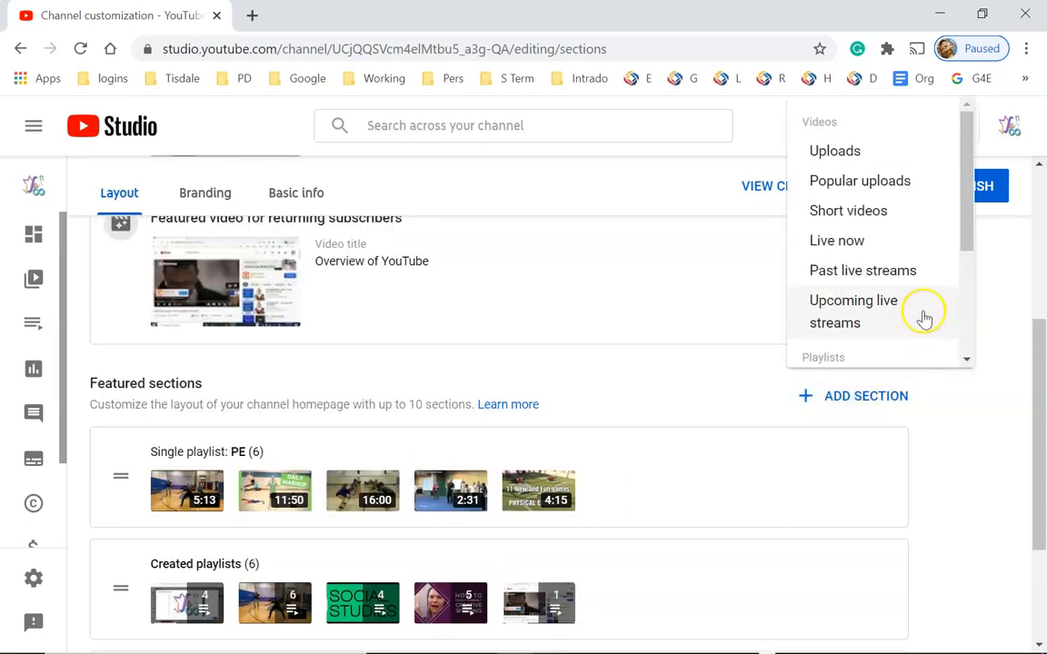
{"action": "scroll", "coordinate": [925, 318], "scroll_direction": "down", "scroll_amount": 3}
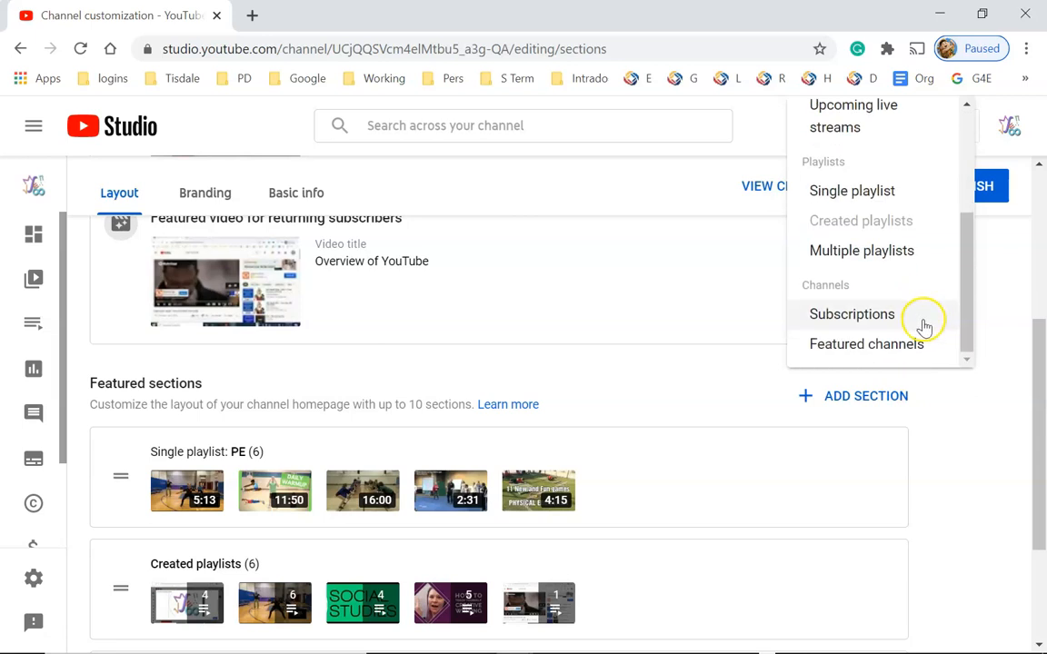
{"action": "left_click", "coordinate": [852, 315]}
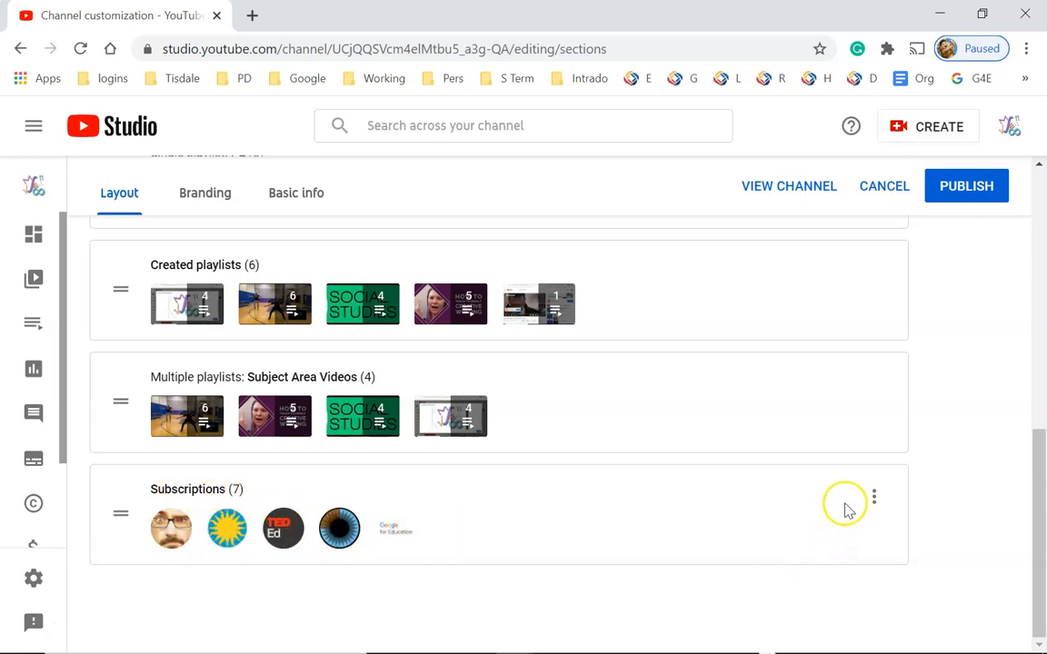
{"action": "left_click", "coordinate": [873, 497]}
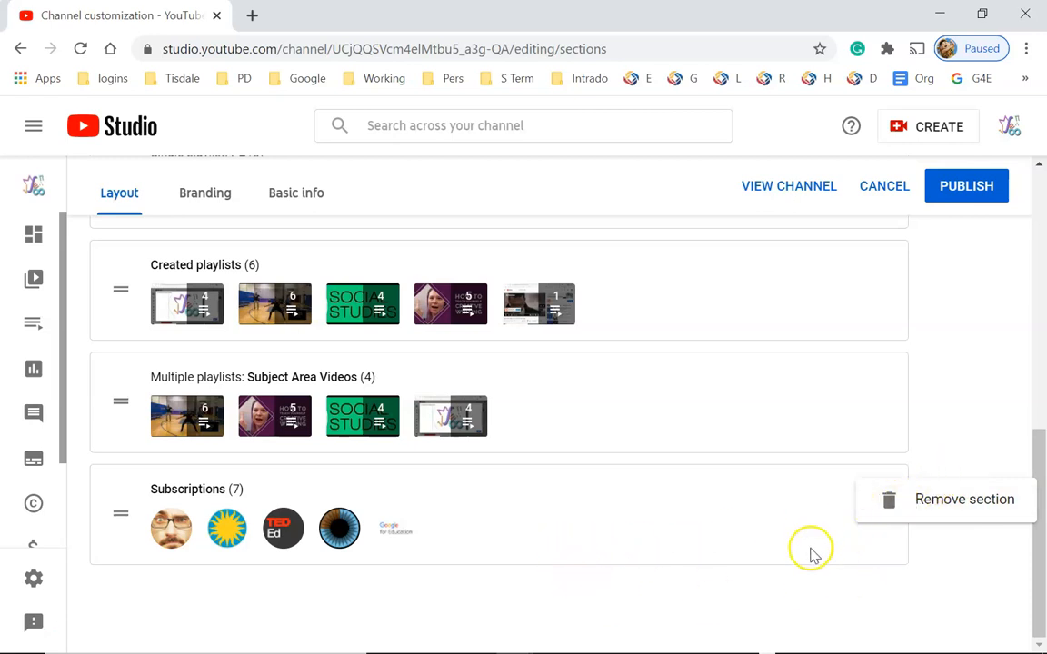
{"action": "left_click", "coordinate": [585, 553]}
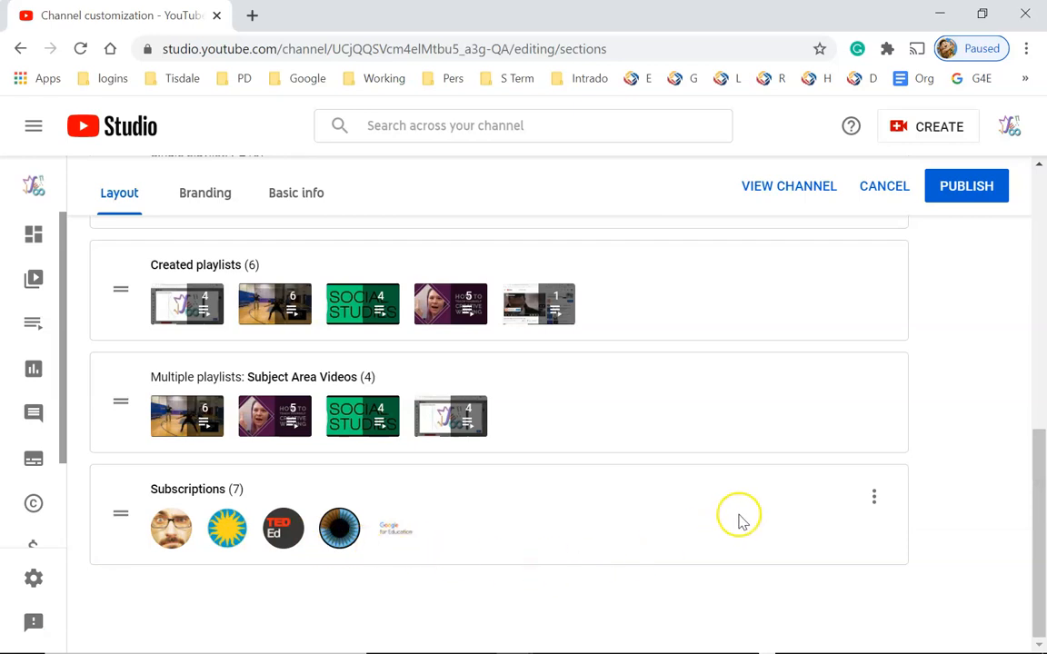
Step: Start a Featured channels section titled This Week's New Channels
{"action": "scroll", "coordinate": [738, 518], "scroll_direction": "up", "scroll_amount": 2}
{"action": "left_click", "coordinate": [882, 291]}
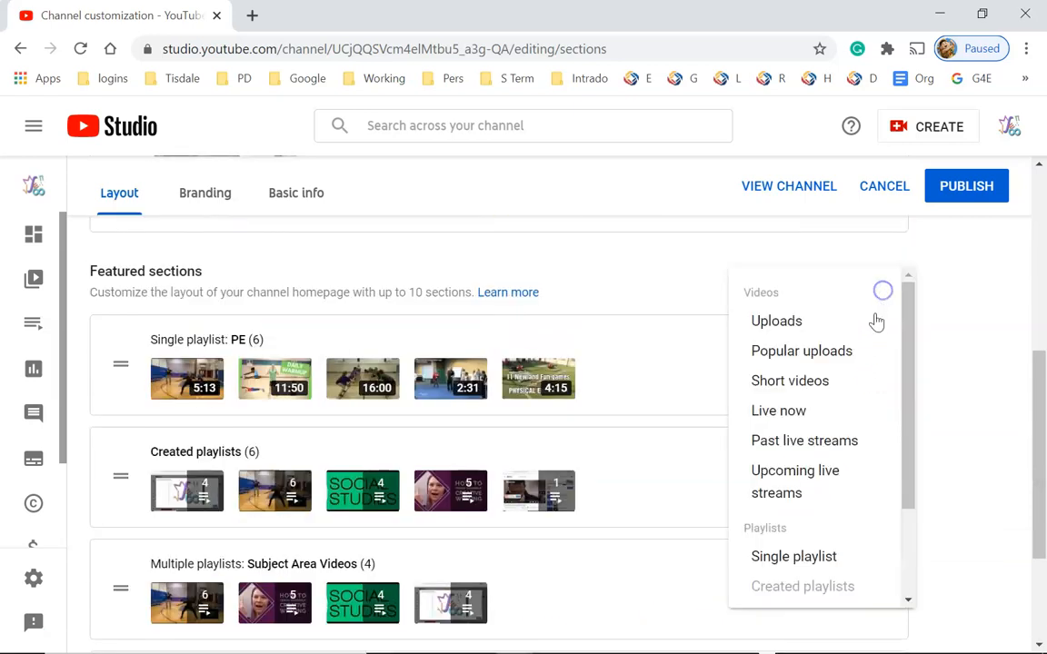
{"action": "left_click_drag", "start_coordinate": [907, 445], "coordinate": [925, 536]}
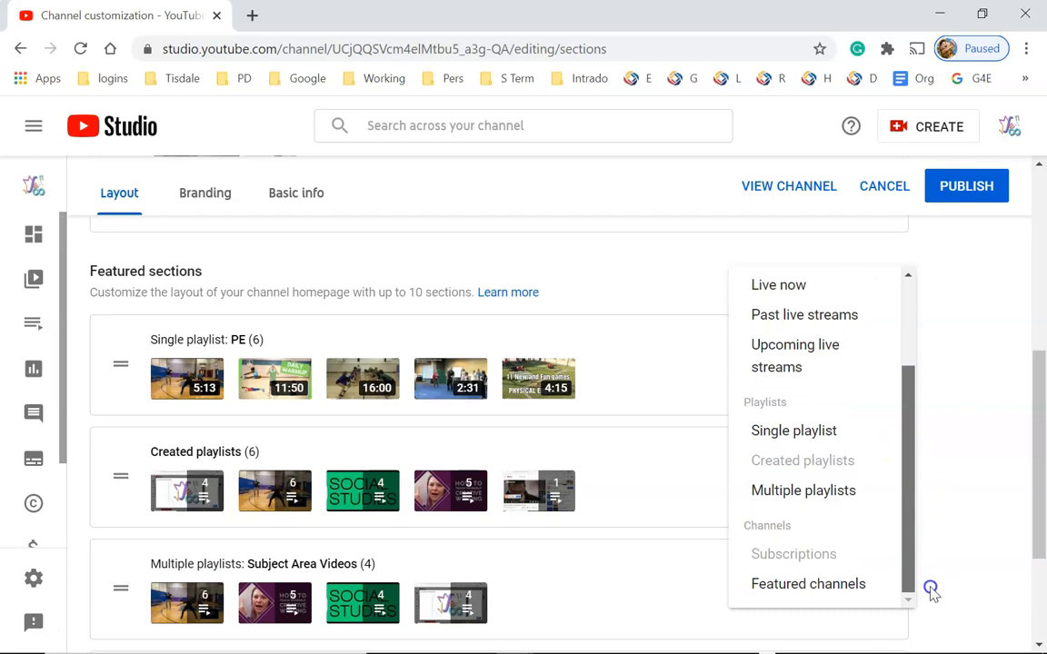
{"action": "left_click", "coordinate": [863, 590]}
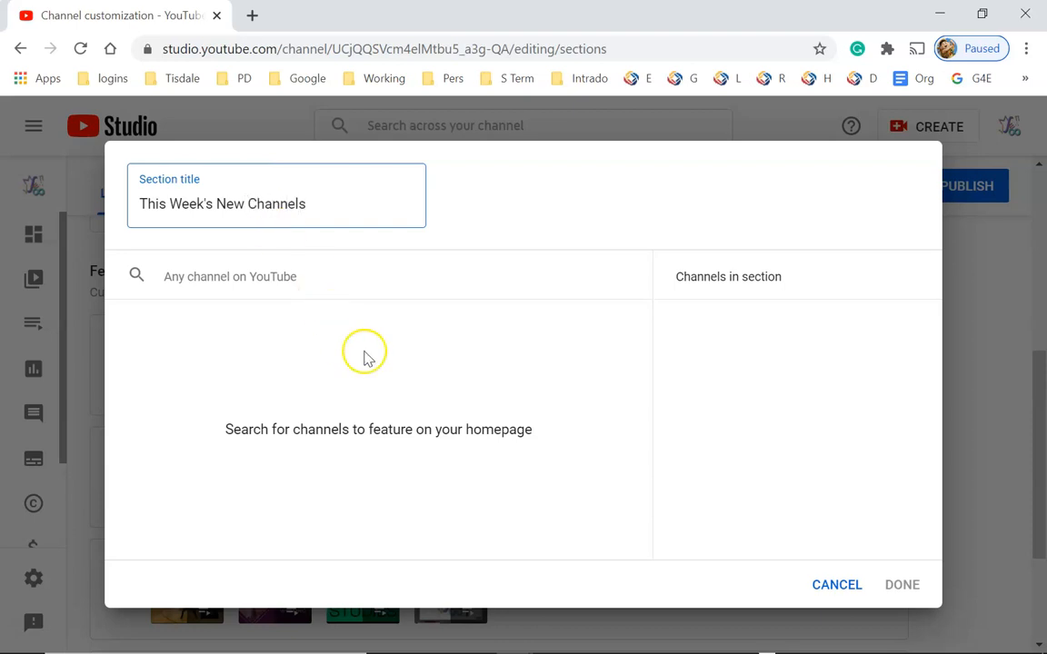
Step: Search YouTube channels for "kids physics" and add Crash Course Kids, Kids' Physics and Physics for KIDS to the section
{"action": "left_click", "coordinate": [380, 279]}
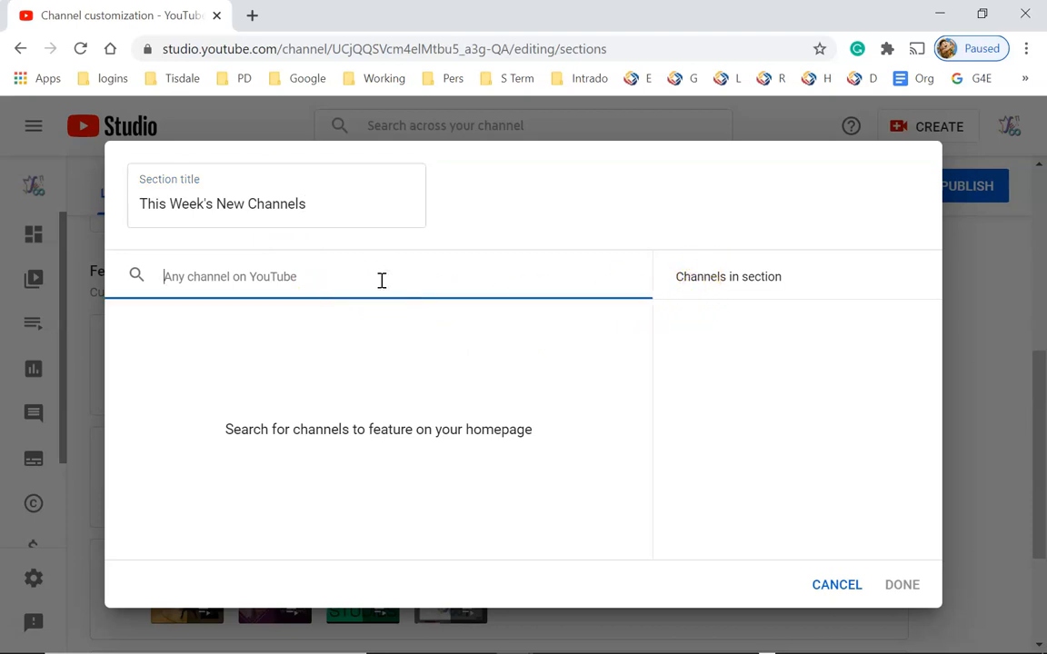
{"action": "type", "text": "kids"}
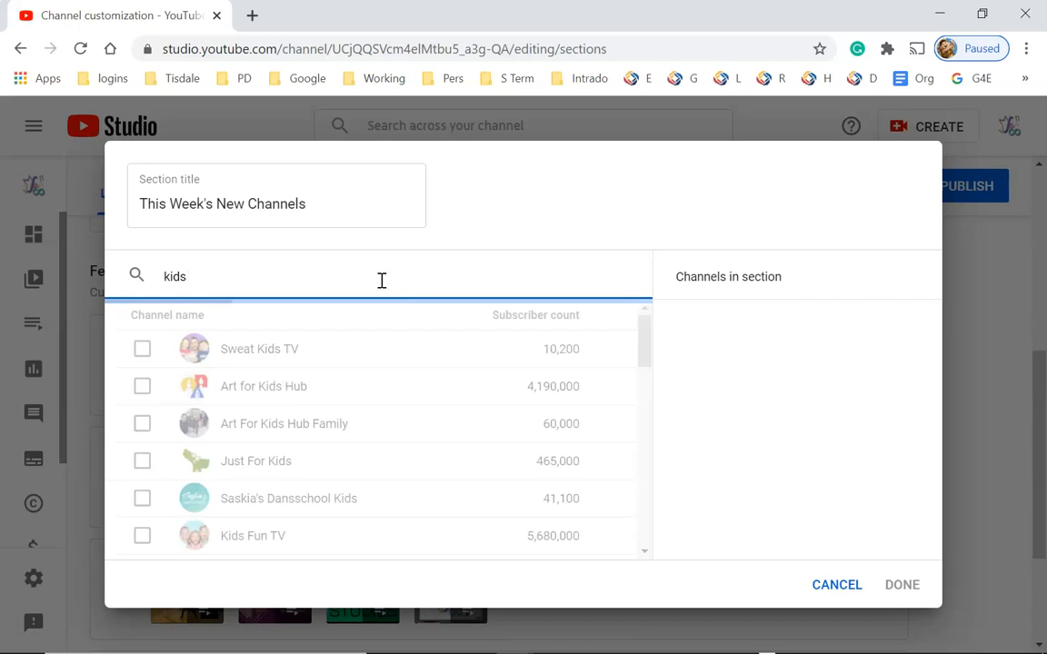
{"action": "type", "text": " physics"}
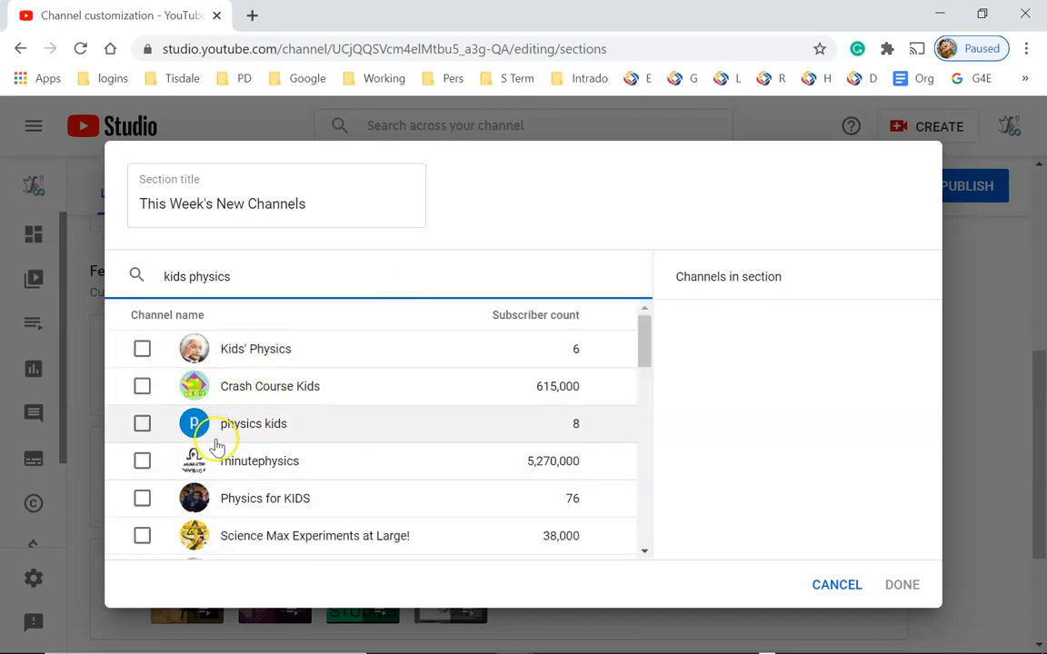
{"action": "left_click", "coordinate": [238, 385]}
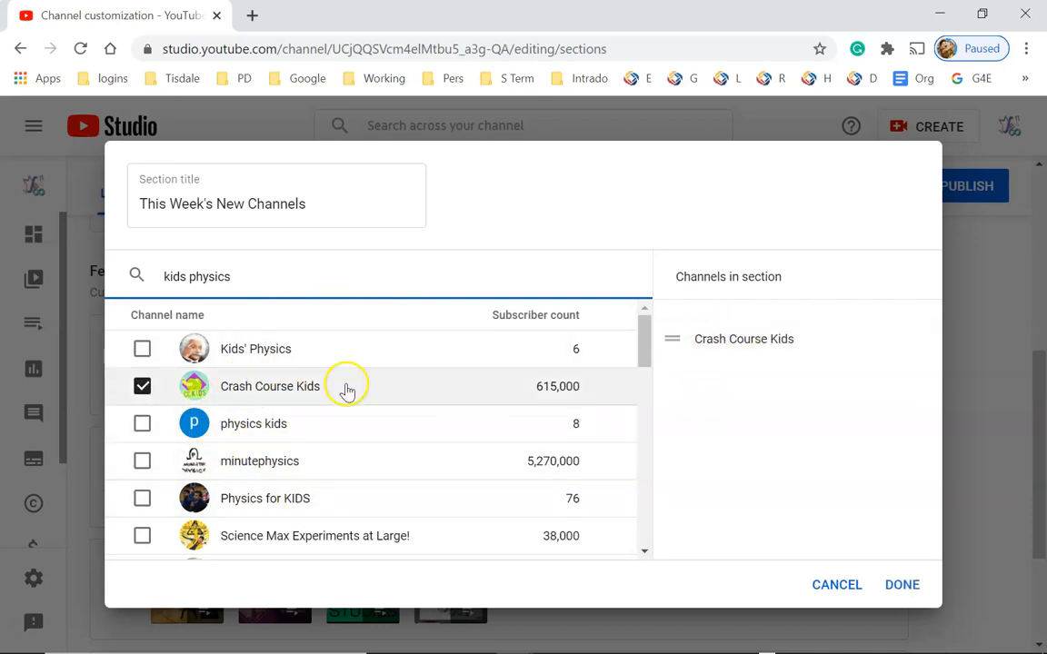
{"action": "left_click", "coordinate": [280, 355]}
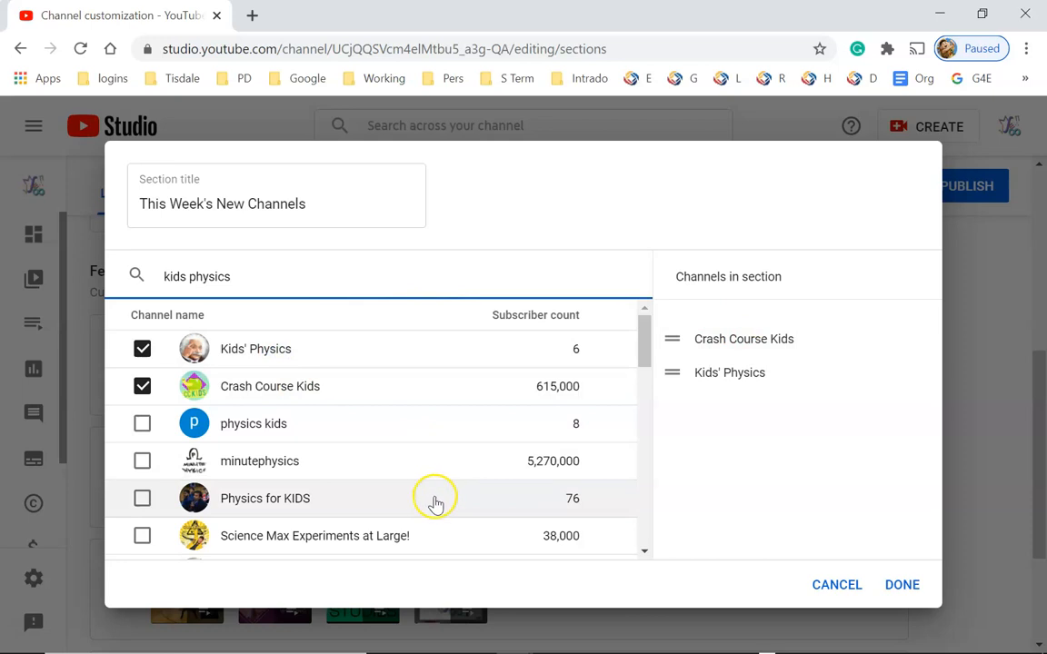
{"action": "left_click", "coordinate": [309, 499]}
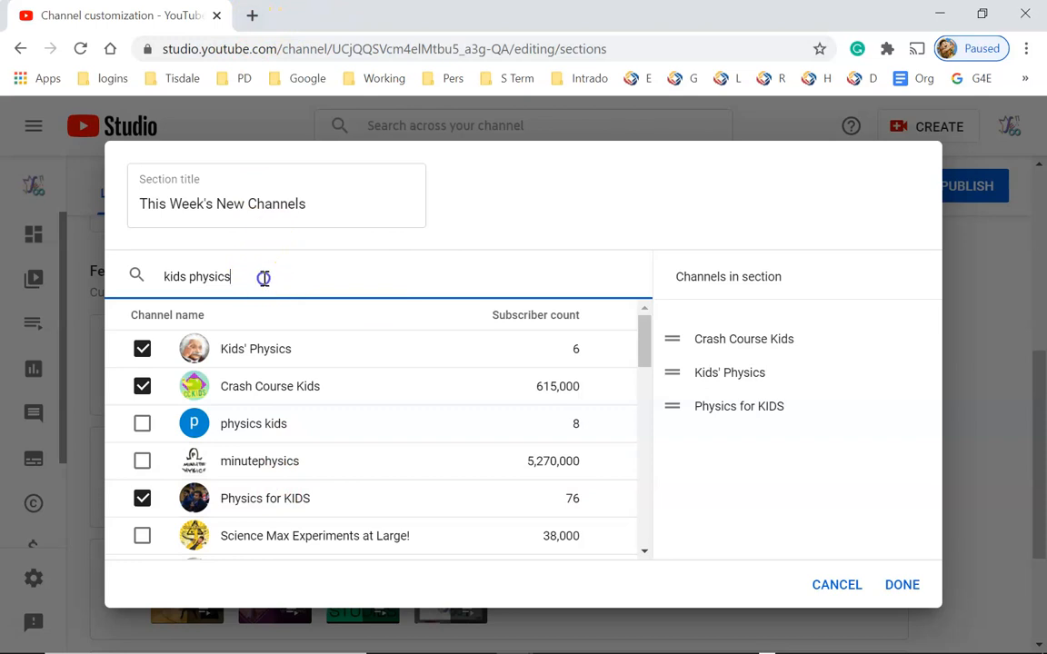
Step: Clear the channel search, open YouTube in a new browser tab, and copy the TED-Ed channel's URL from its channel page
{"action": "left_click_drag", "start_coordinate": [264, 279], "coordinate": [111, 280]}
{"action": "key", "text": "BackSpace"}
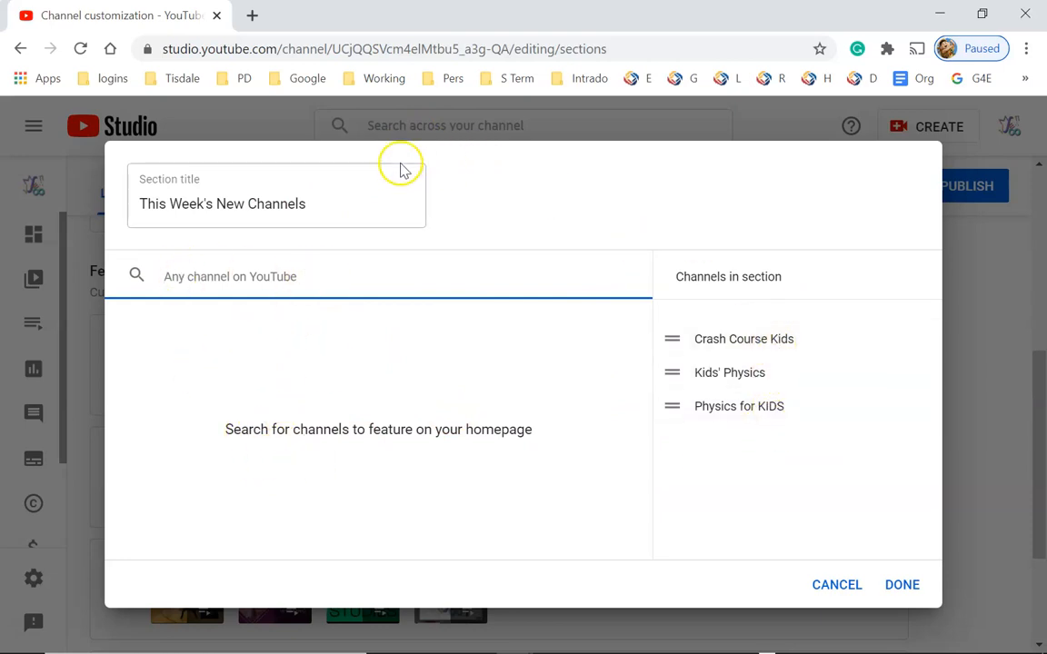
{"action": "left_click", "coordinate": [257, 13]}
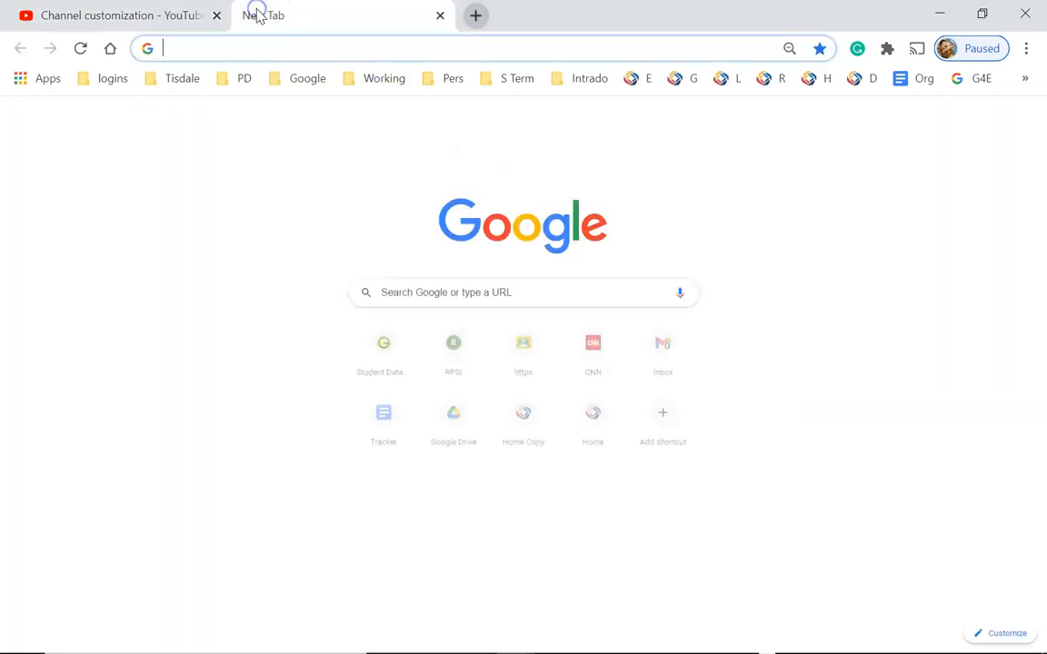
{"action": "type", "text": "you"}
{"action": "key", "text": "Return"}
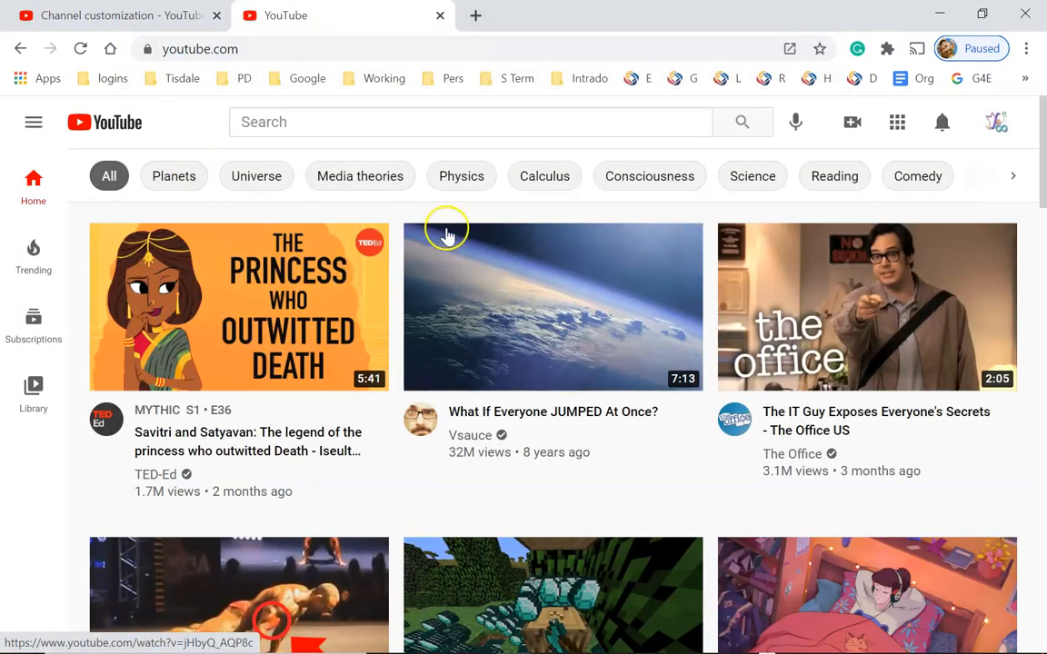
{"action": "left_click", "coordinate": [236, 309]}
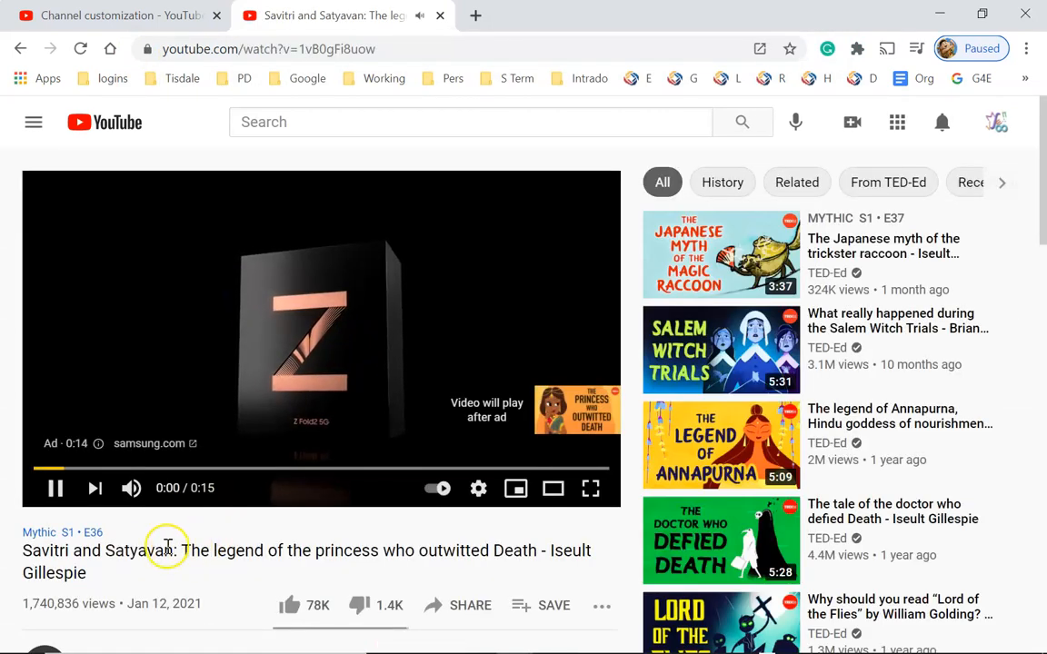
{"action": "scroll", "coordinate": [164, 544], "scroll_direction": "down", "scroll_amount": 1}
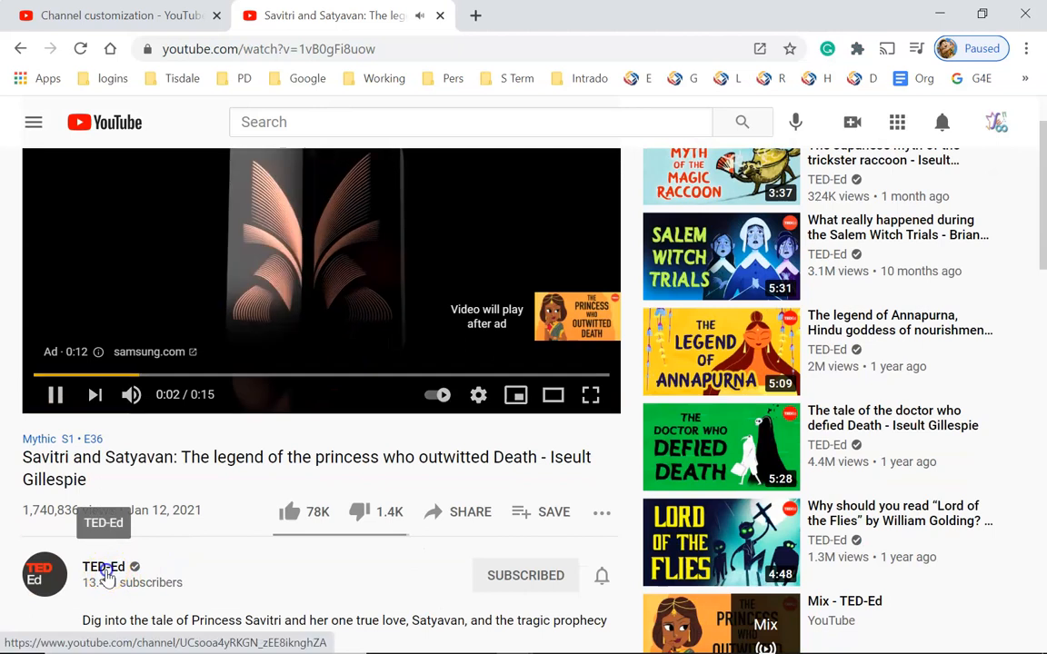
{"action": "left_click", "coordinate": [104, 567]}
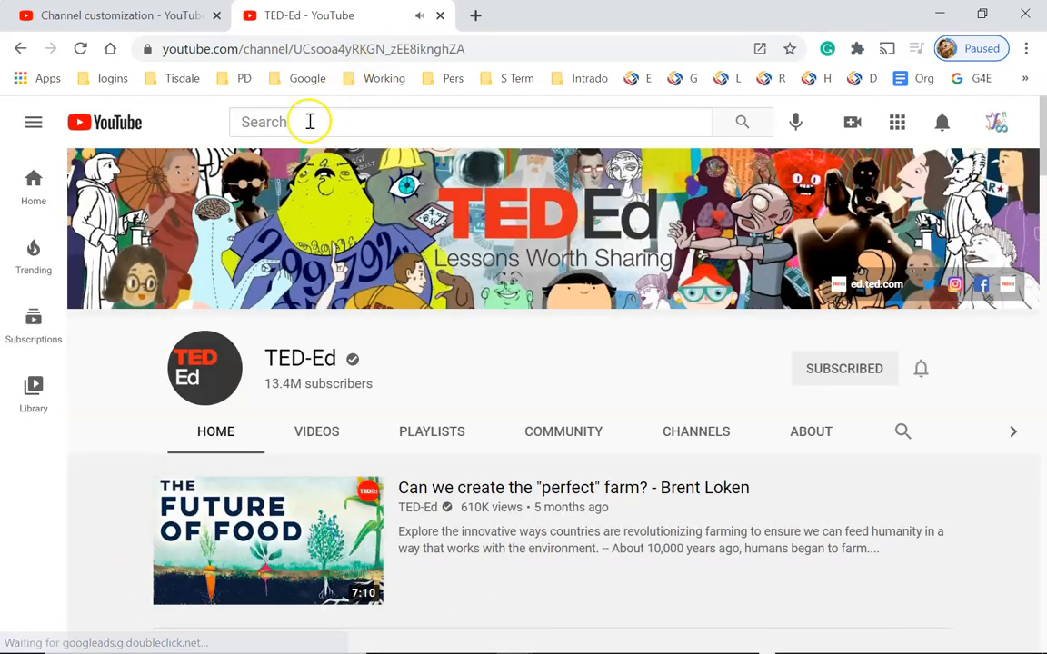
{"action": "left_click", "coordinate": [398, 48]}
{"action": "key", "text": "ctrl+c"}
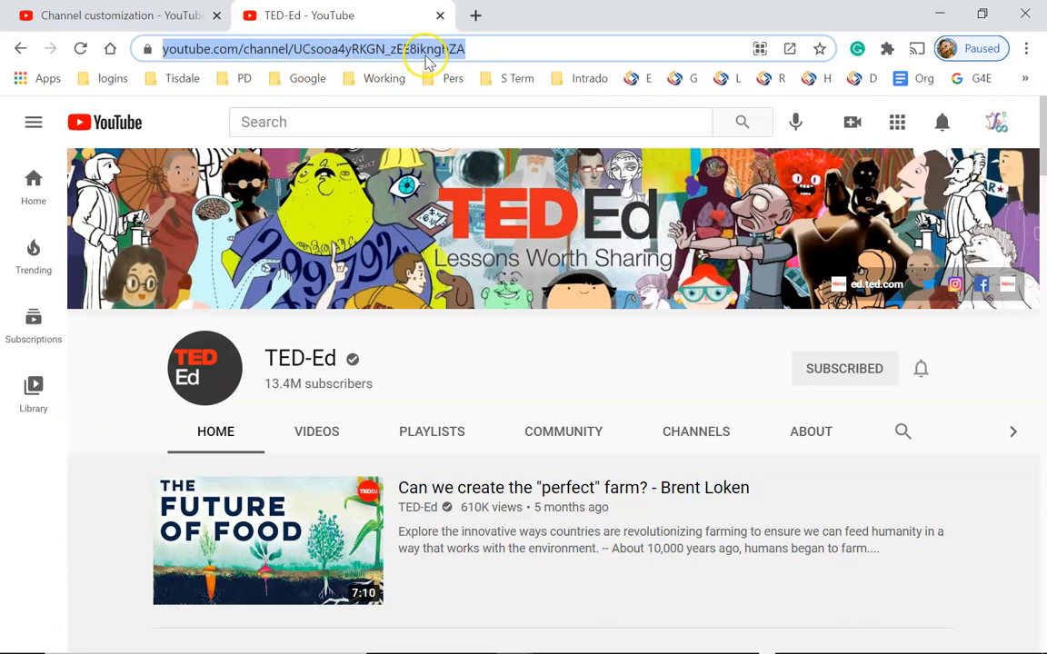
Step: Add TED-Ed to the This Week's New Channels section using the copied channel URL, and publish the layout changes
{"action": "left_click", "coordinate": [171, 12]}
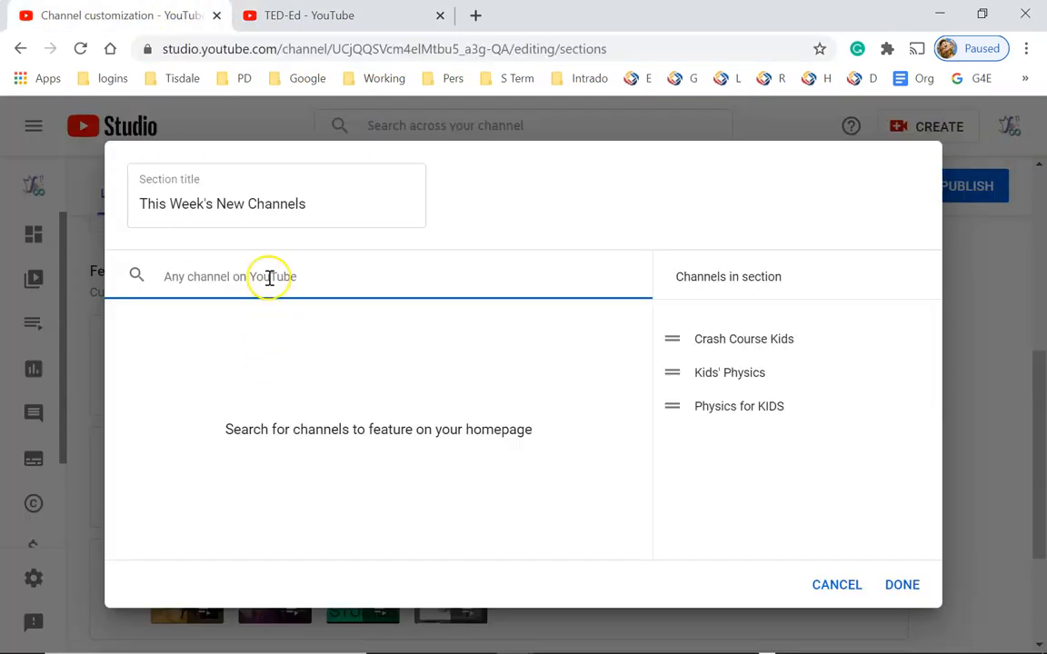
{"action": "key", "text": "ctrl+v"}
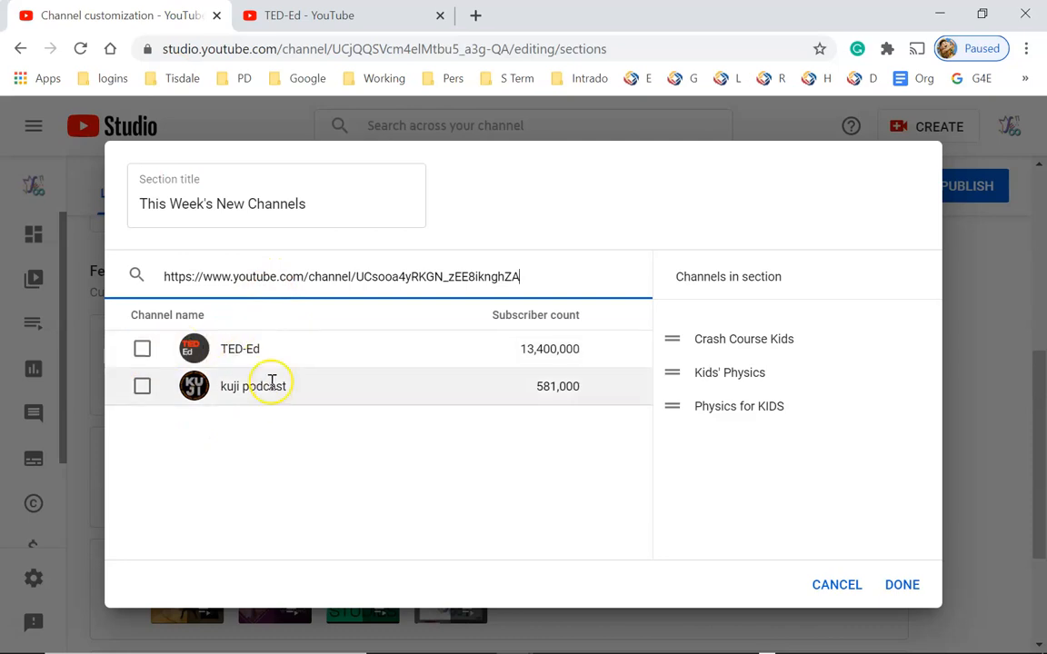
{"action": "left_click", "coordinate": [143, 349]}
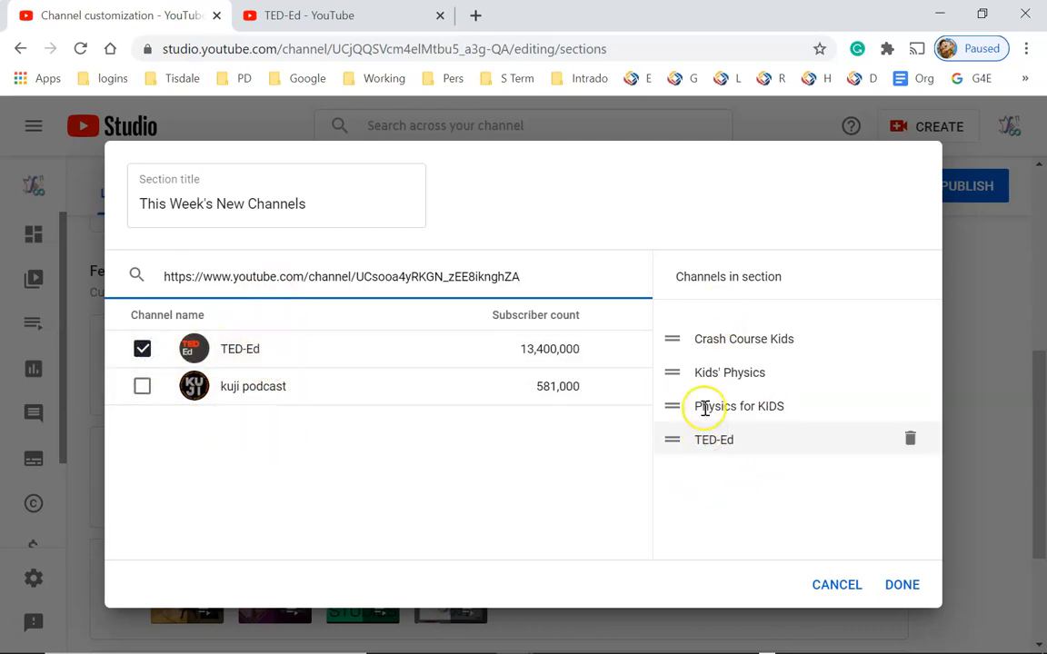
{"action": "left_click", "coordinate": [903, 584]}
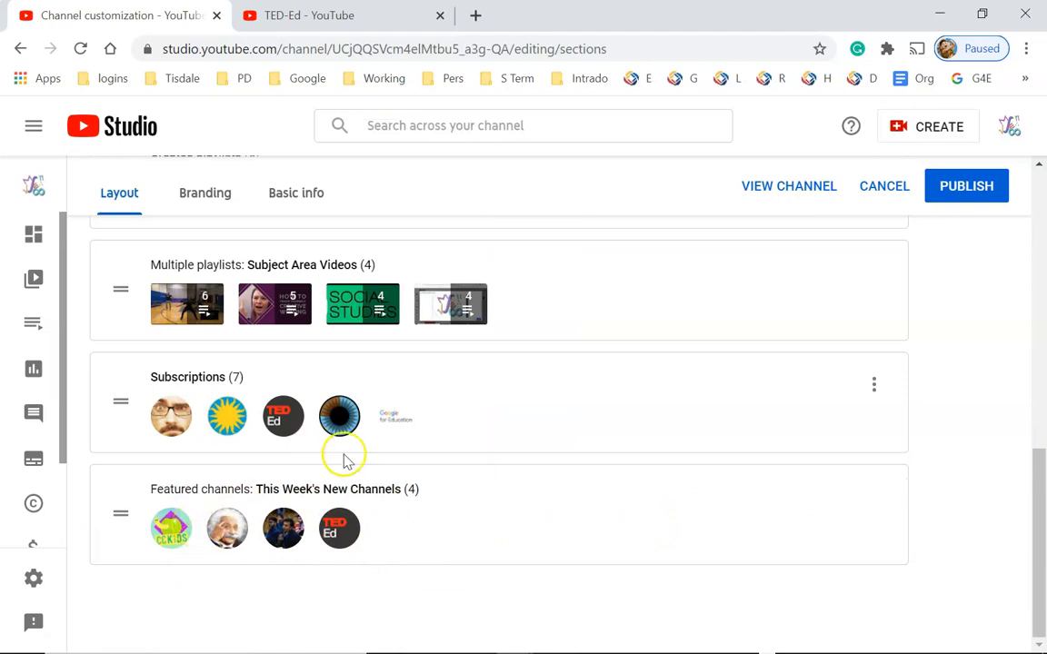
{"action": "left_click", "coordinate": [984, 194]}
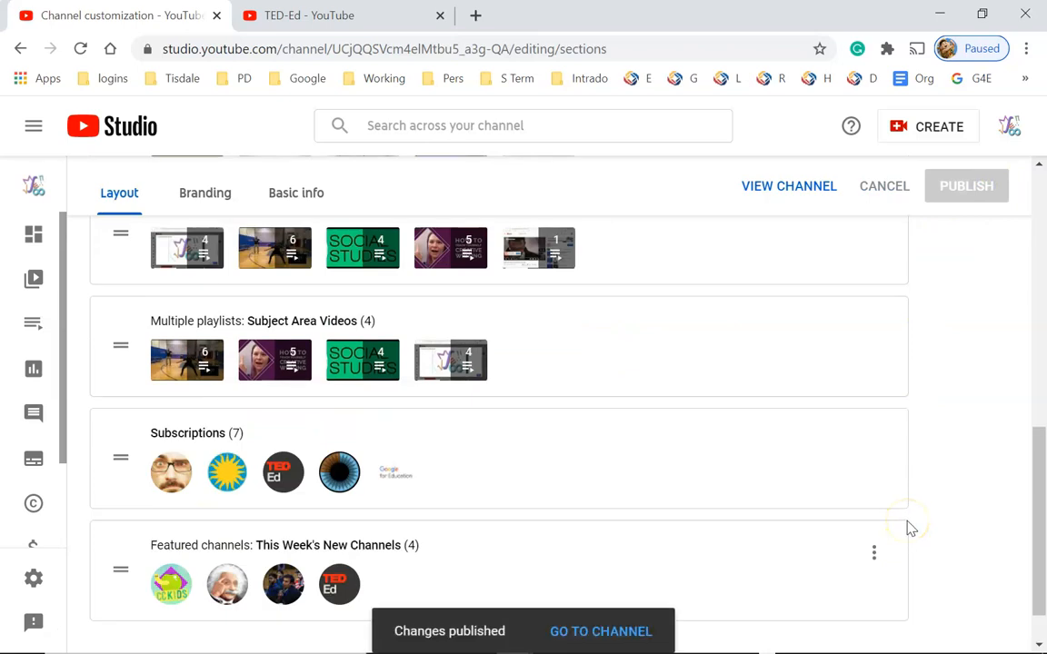
Step: View the demo channel's home page and examine the trailer, Mathematics, playlist, subscription and featured channel sections
{"action": "left_click", "coordinate": [802, 194]}
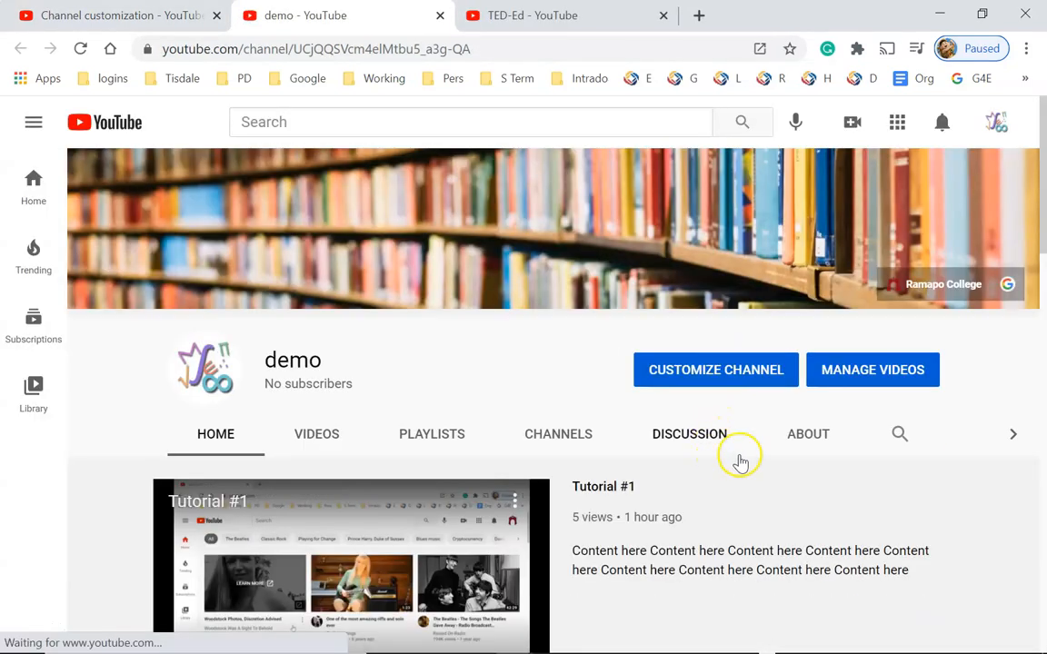
{"action": "scroll", "coordinate": [350, 546], "scroll_direction": "down", "scroll_amount": 2}
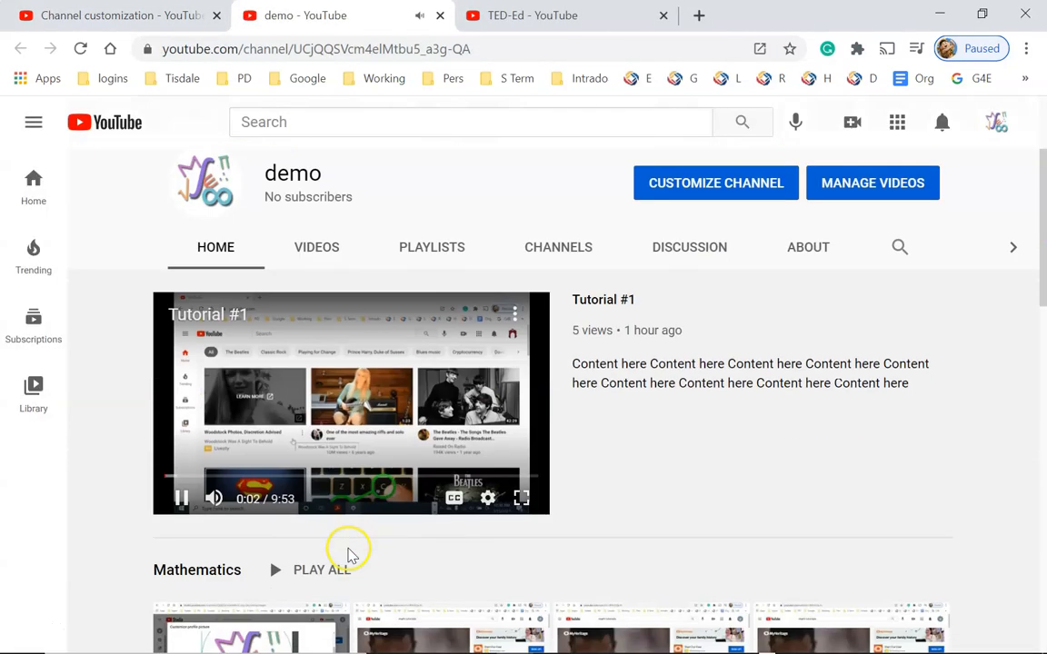
{"action": "scroll", "coordinate": [387, 524], "scroll_direction": "down", "scroll_amount": 6}
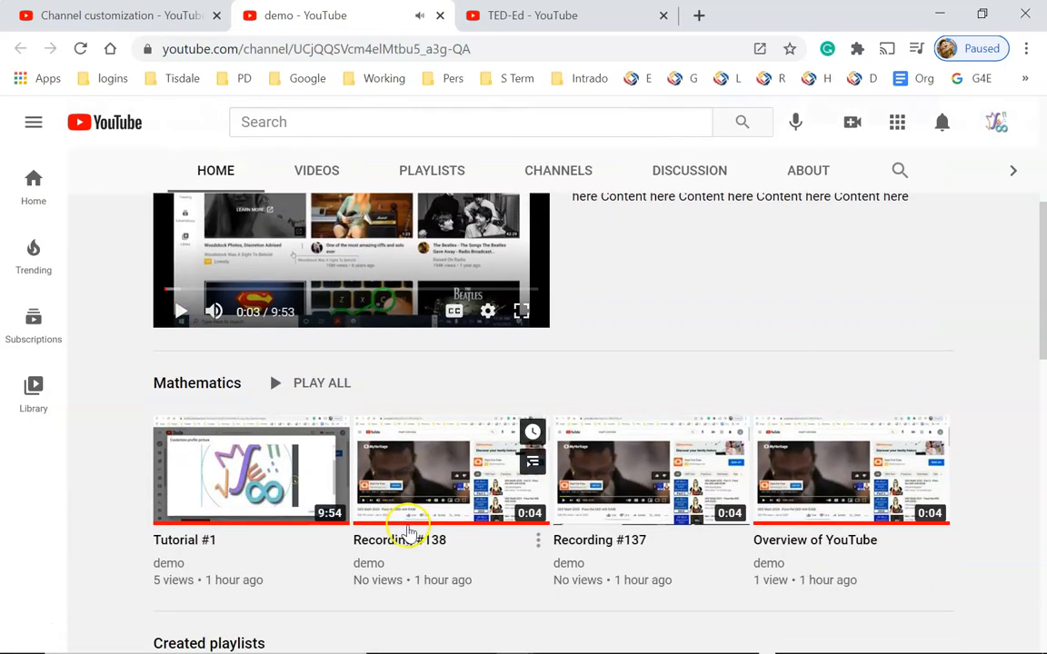
{"action": "scroll", "coordinate": [423, 525], "scroll_direction": "down", "scroll_amount": 7}
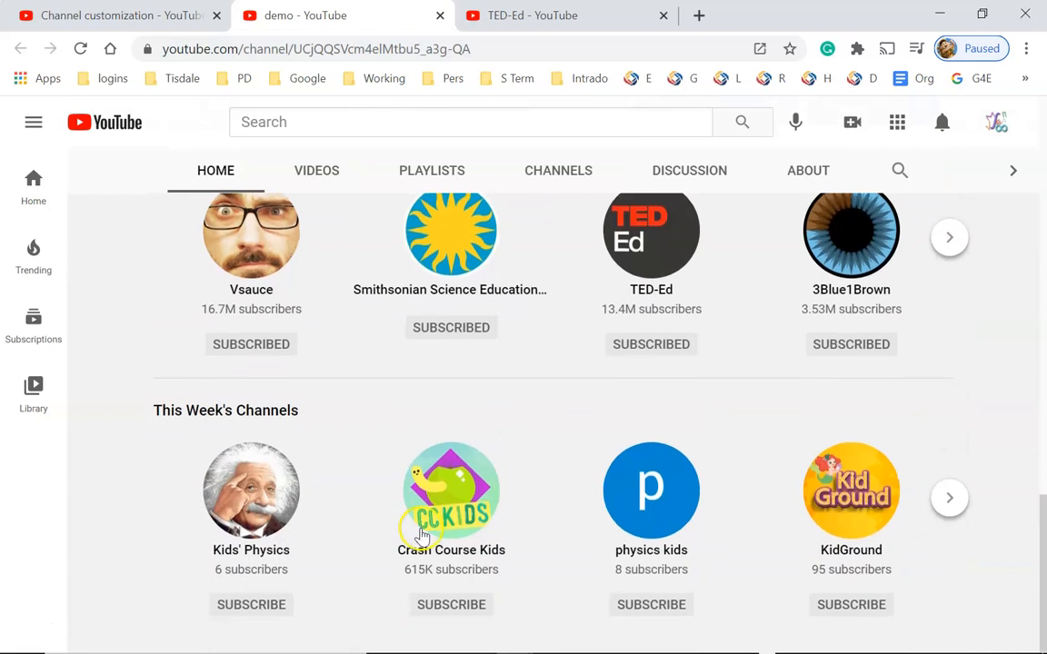
{"action": "scroll", "coordinate": [690, 607], "scroll_direction": "up", "scroll_amount": 5}
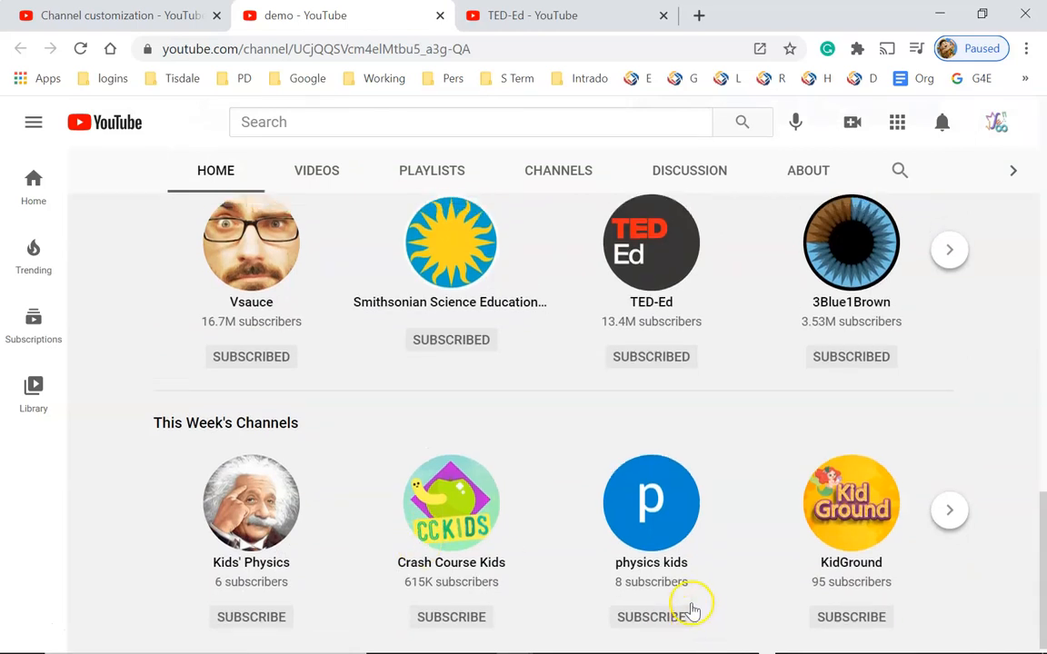
{"action": "scroll", "coordinate": [627, 618], "scroll_direction": "up", "scroll_amount": 2}
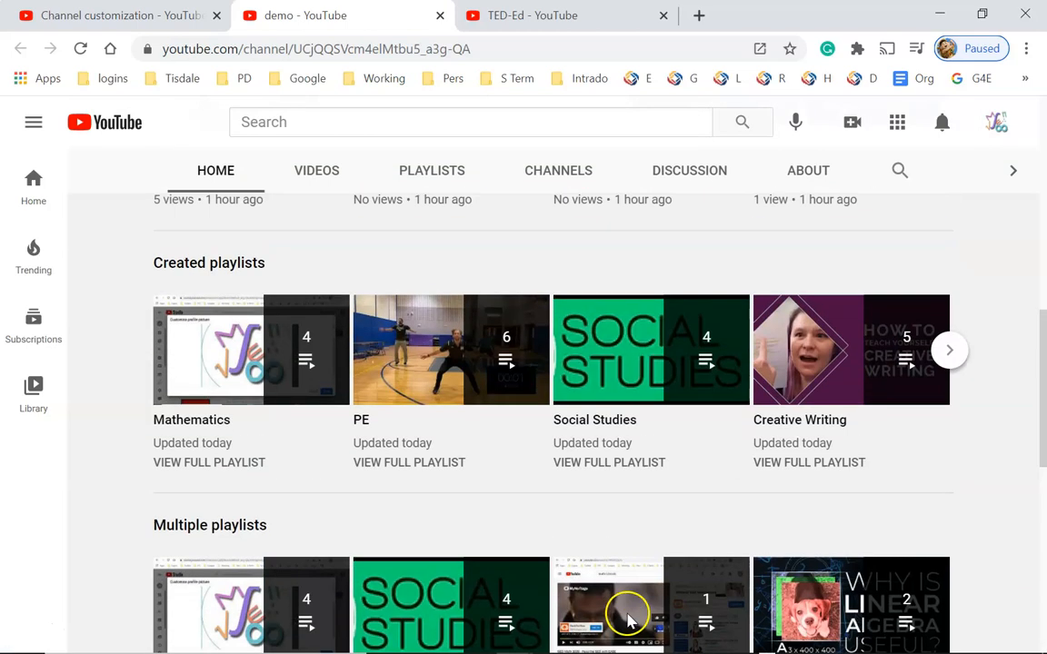
{"action": "scroll", "coordinate": [627, 618], "scroll_direction": "up", "scroll_amount": 6}
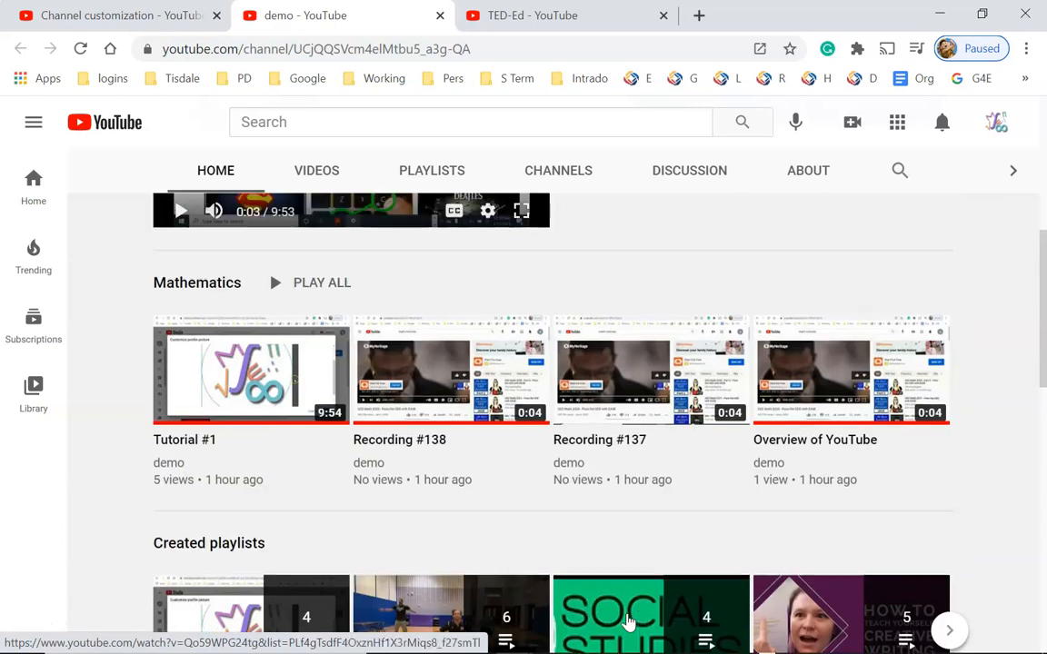
{"action": "scroll", "coordinate": [632, 621], "scroll_direction": "down", "scroll_amount": 2}
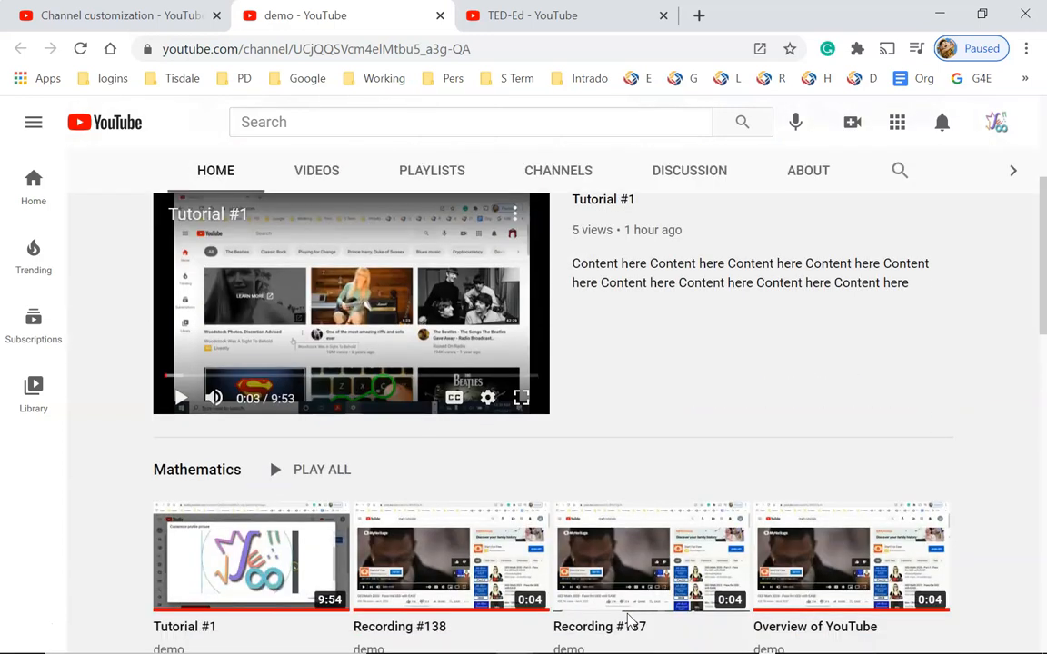
{"action": "scroll", "coordinate": [822, 627], "scroll_direction": "up", "scroll_amount": 1}
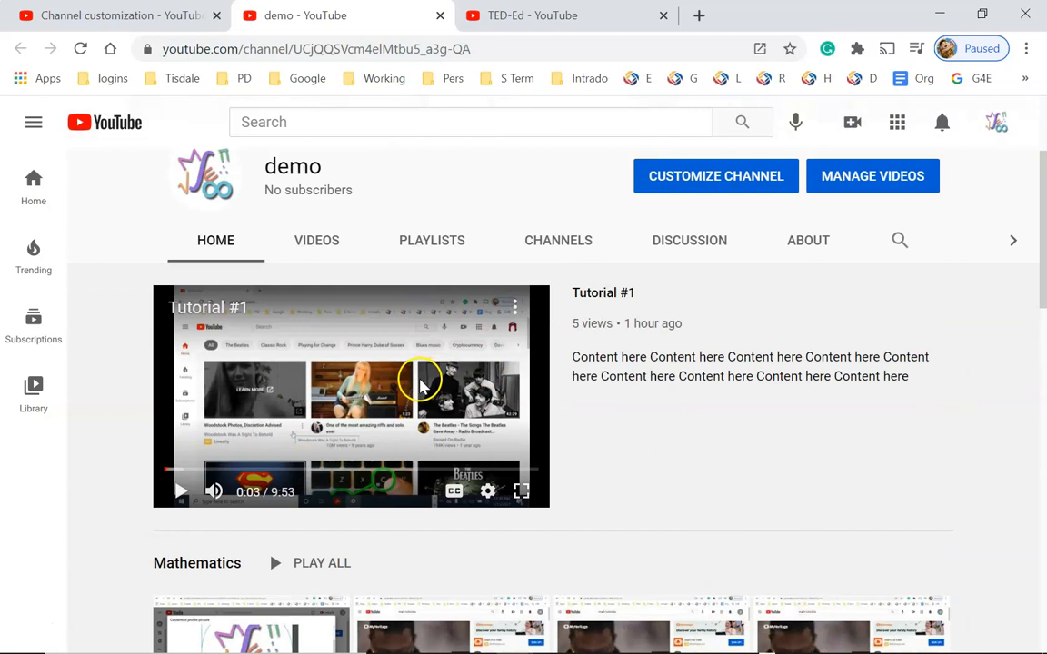
{"action": "scroll", "coordinate": [309, 473], "scroll_direction": "down", "scroll_amount": 3}
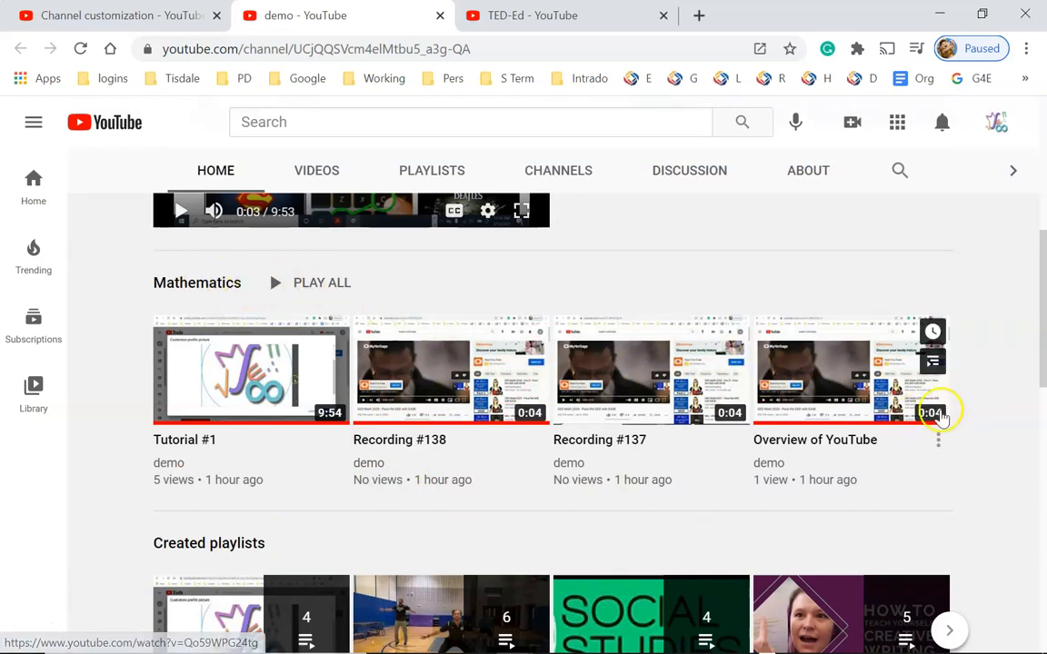
{"action": "scroll", "coordinate": [271, 405], "scroll_direction": "down", "scroll_amount": 3}
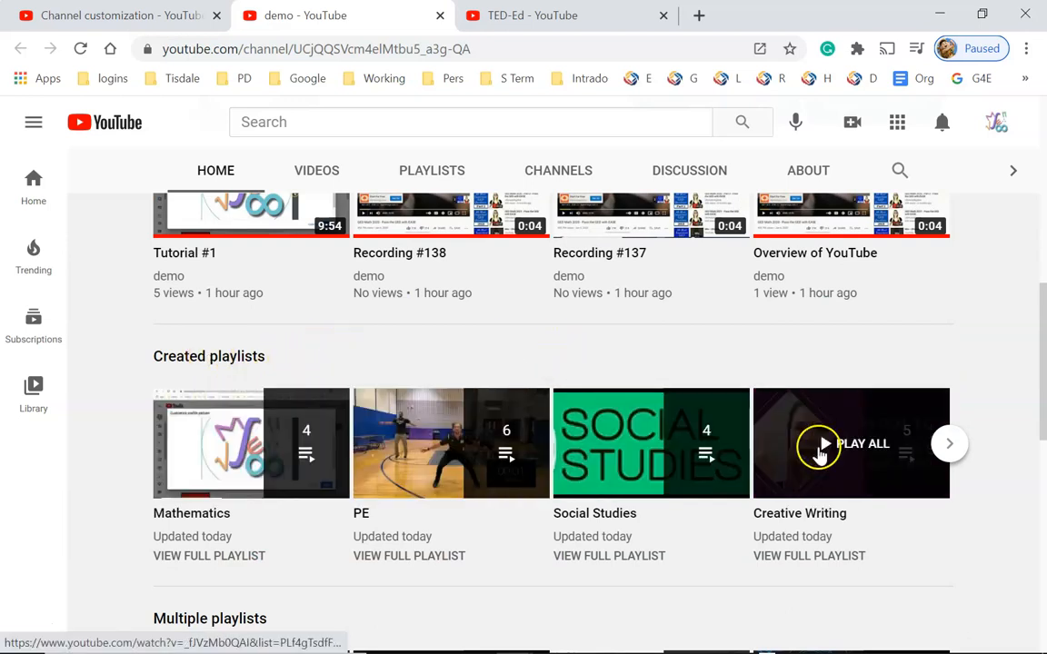
Step: Open the Mathematics playlist from Created playlists, pause its video to look over the playlist's videos, and return to the channel home page
{"action": "left_click", "coordinate": [259, 445]}
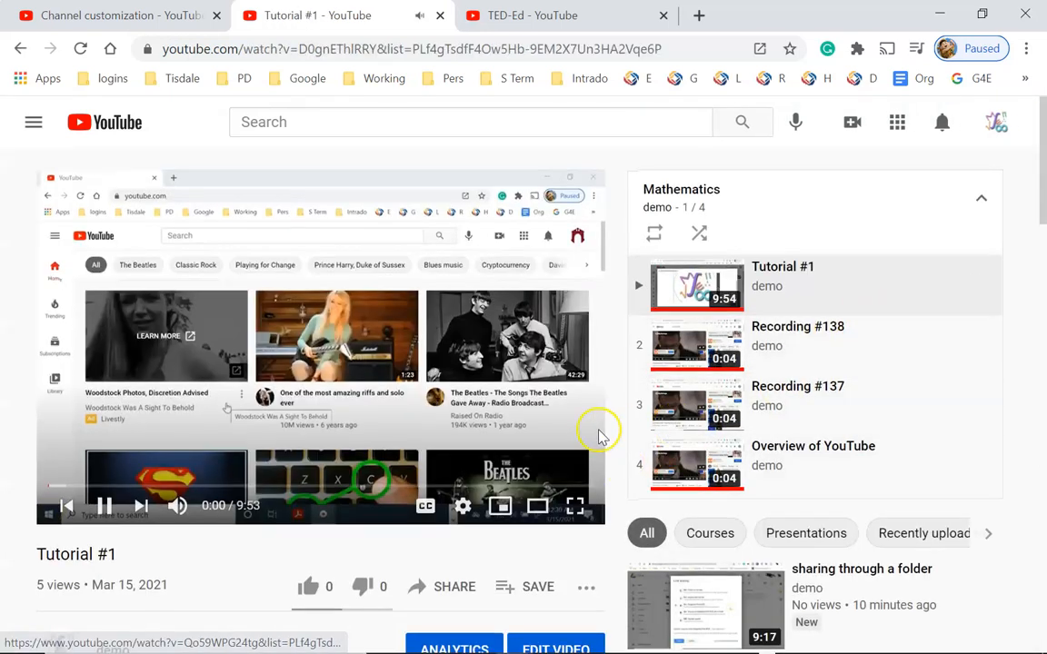
{"action": "scroll", "coordinate": [564, 436], "scroll_direction": "down", "scroll_amount": 2}
{"action": "left_click", "coordinate": [100, 322]}
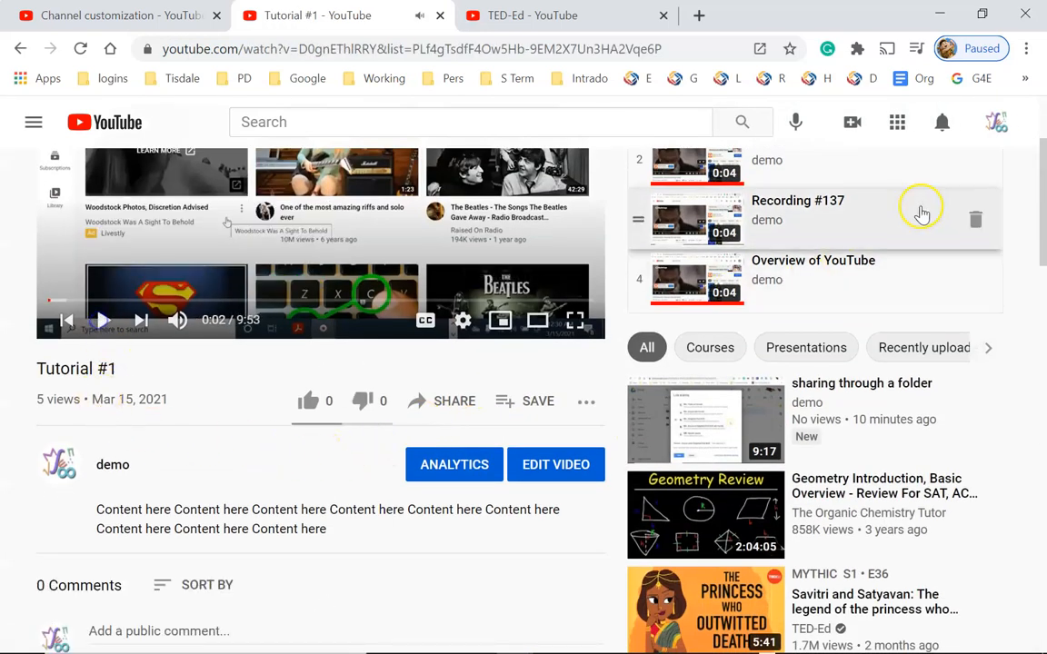
{"action": "scroll", "coordinate": [895, 263], "scroll_direction": "down", "scroll_amount": 3}
{"action": "scroll", "coordinate": [864, 275], "scroll_direction": "up", "scroll_amount": 4}
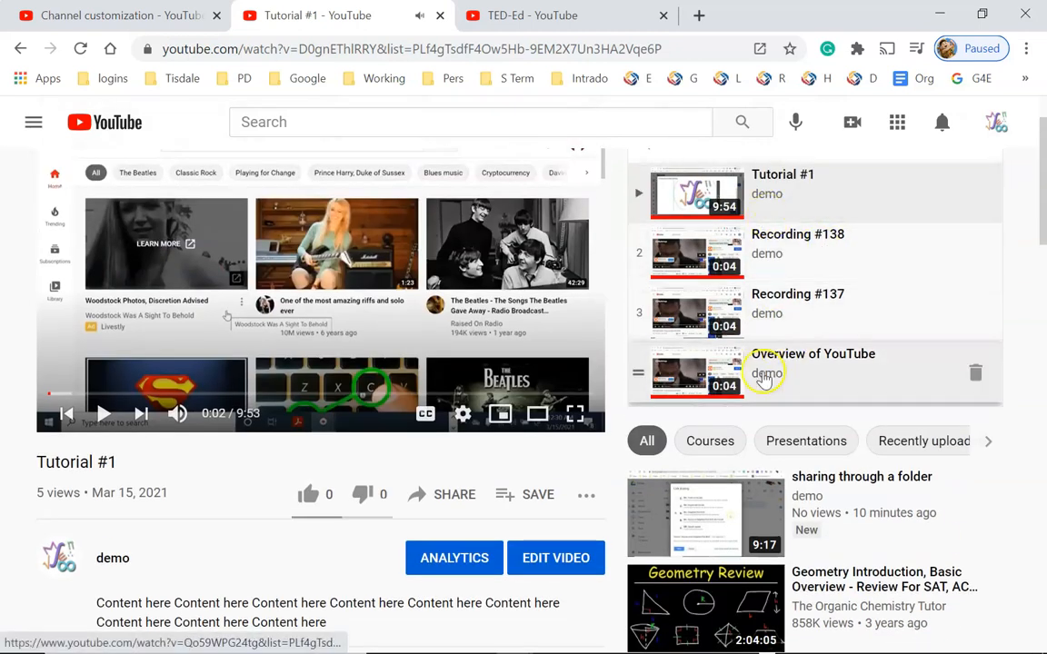
{"action": "left_click", "coordinate": [138, 16]}
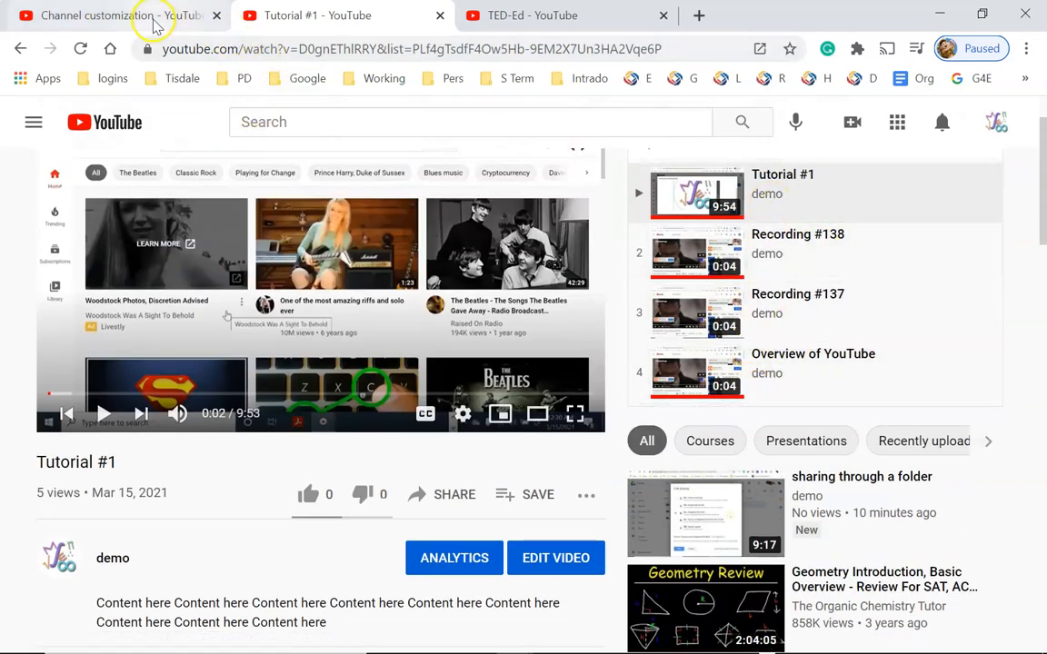
{"action": "left_click", "coordinate": [338, 18]}
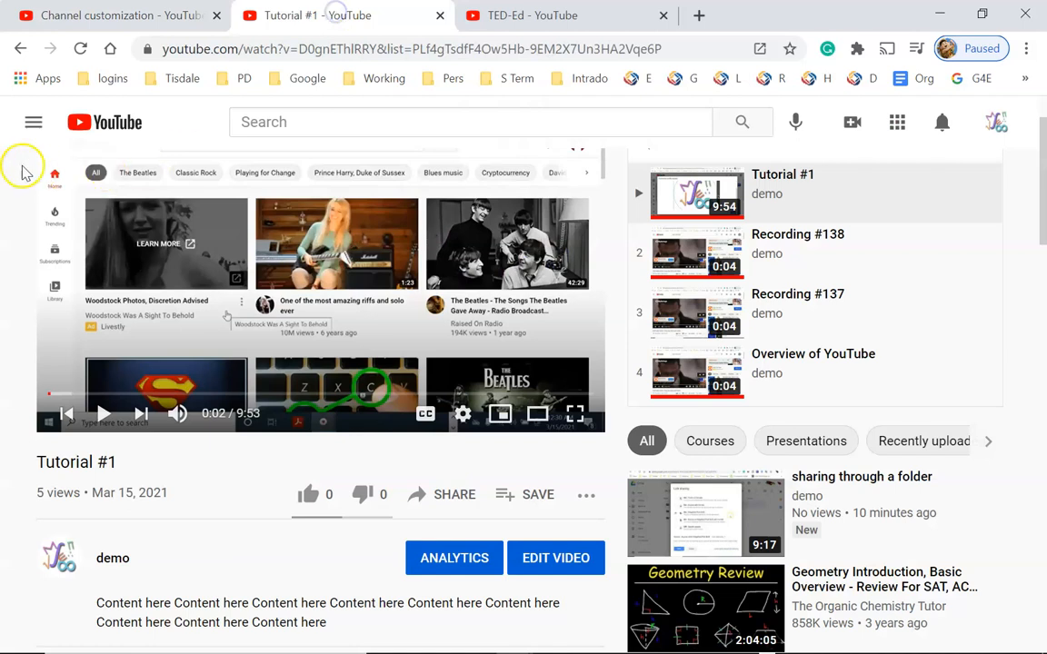
{"action": "left_click", "coordinate": [22, 51]}
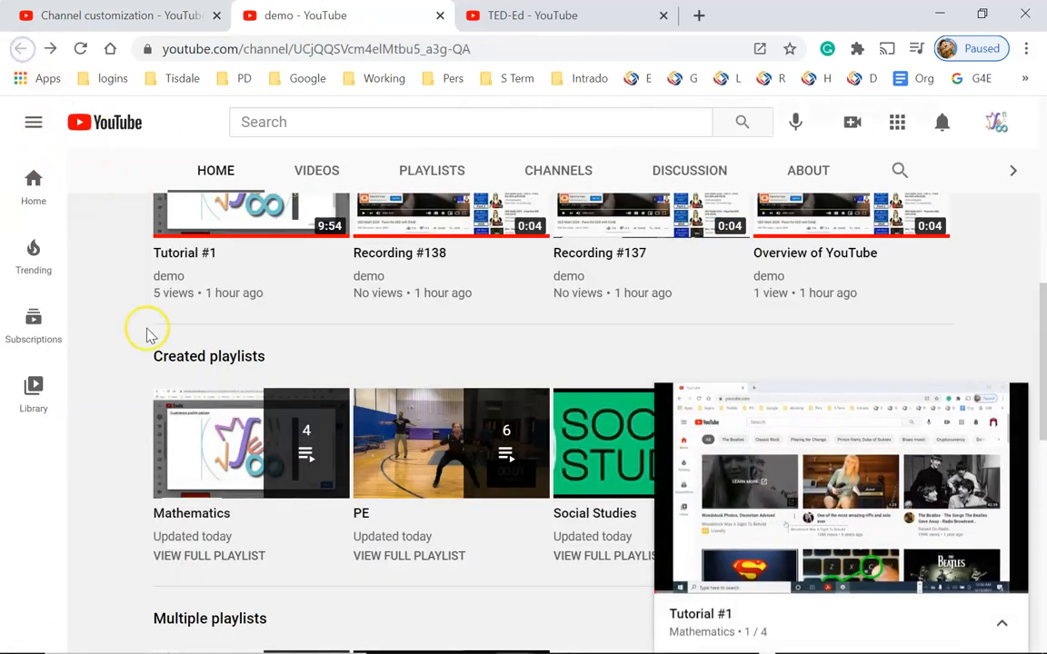
Step: Open the PE playlist from Created playlists to look over its videos, return to the channel home page and close the mini player
{"action": "left_click", "coordinate": [468, 448]}
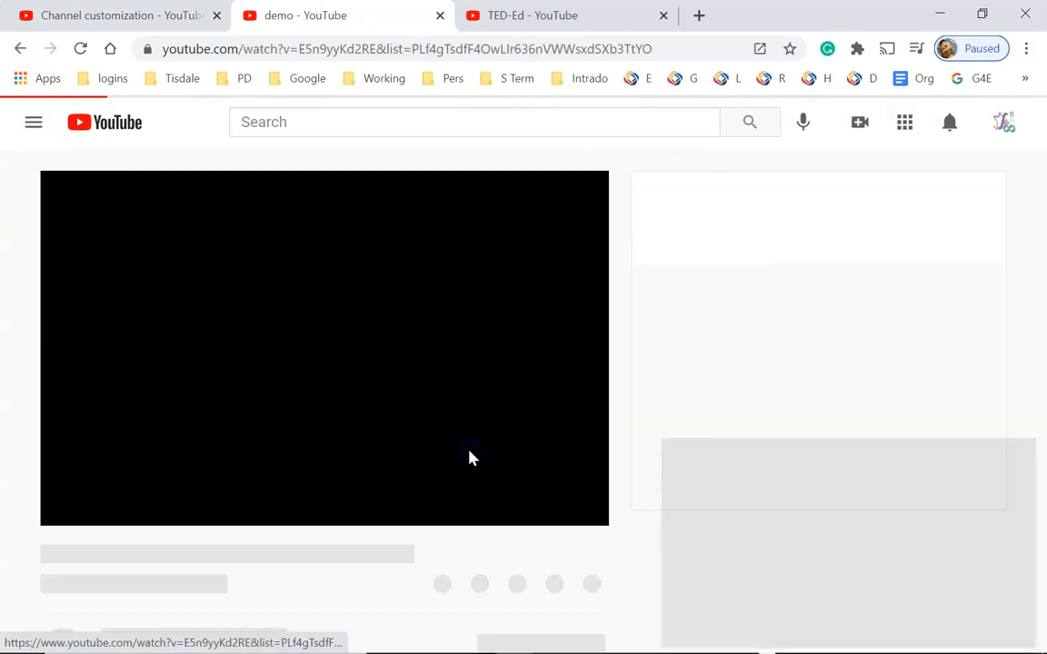
{"action": "scroll", "coordinate": [787, 372], "scroll_direction": "down", "scroll_amount": 2}
{"action": "scroll", "coordinate": [782, 368], "scroll_direction": "up", "scroll_amount": 2}
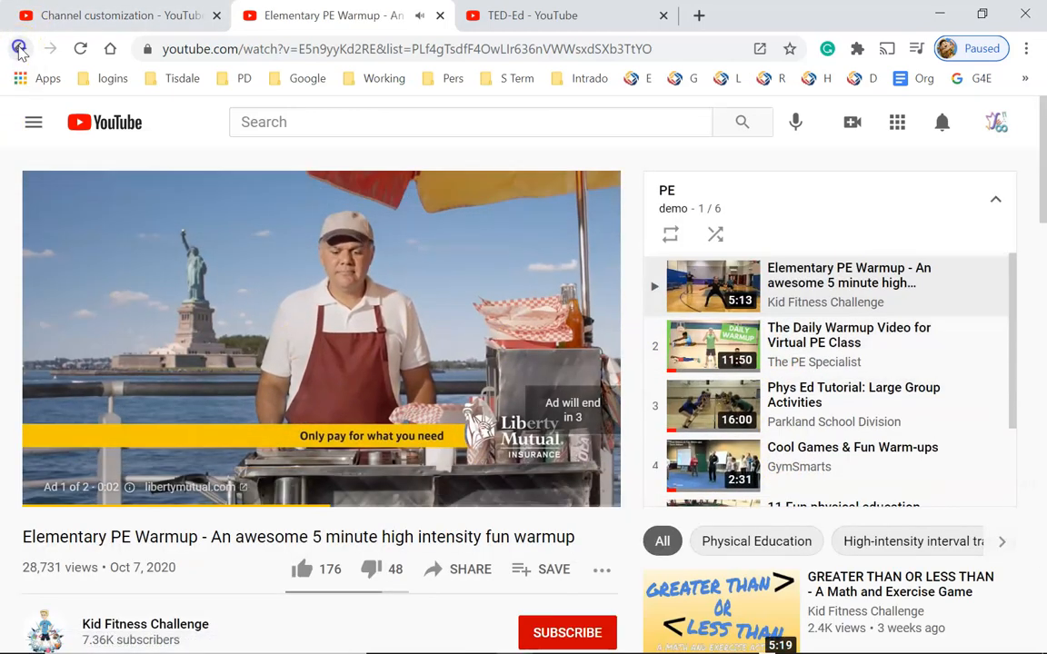
{"action": "left_click", "coordinate": [20, 48]}
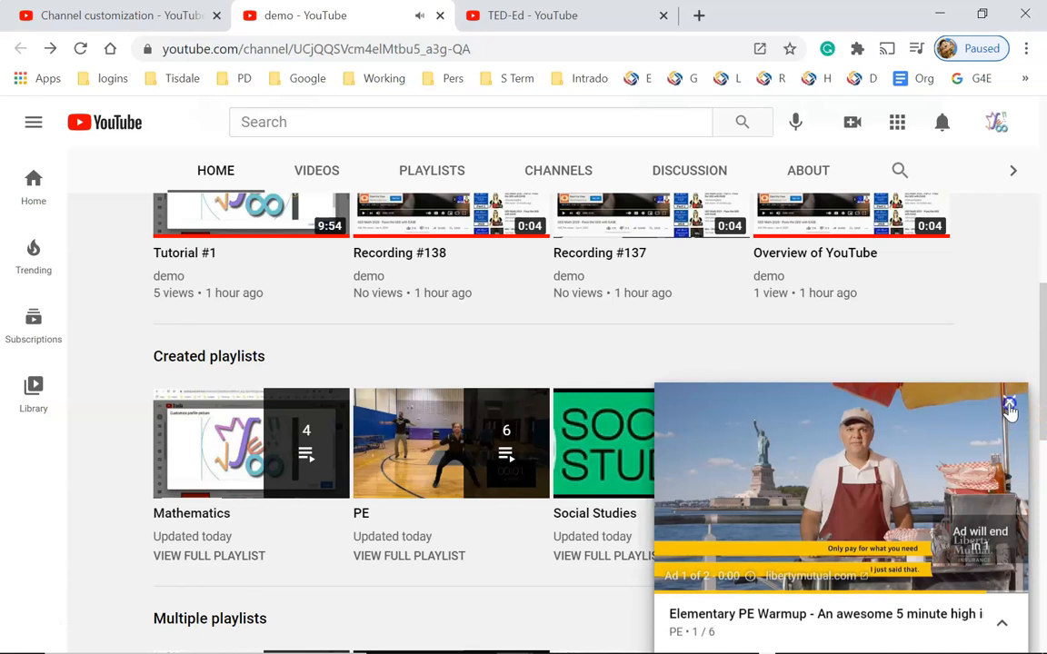
{"action": "left_click", "coordinate": [1009, 406]}
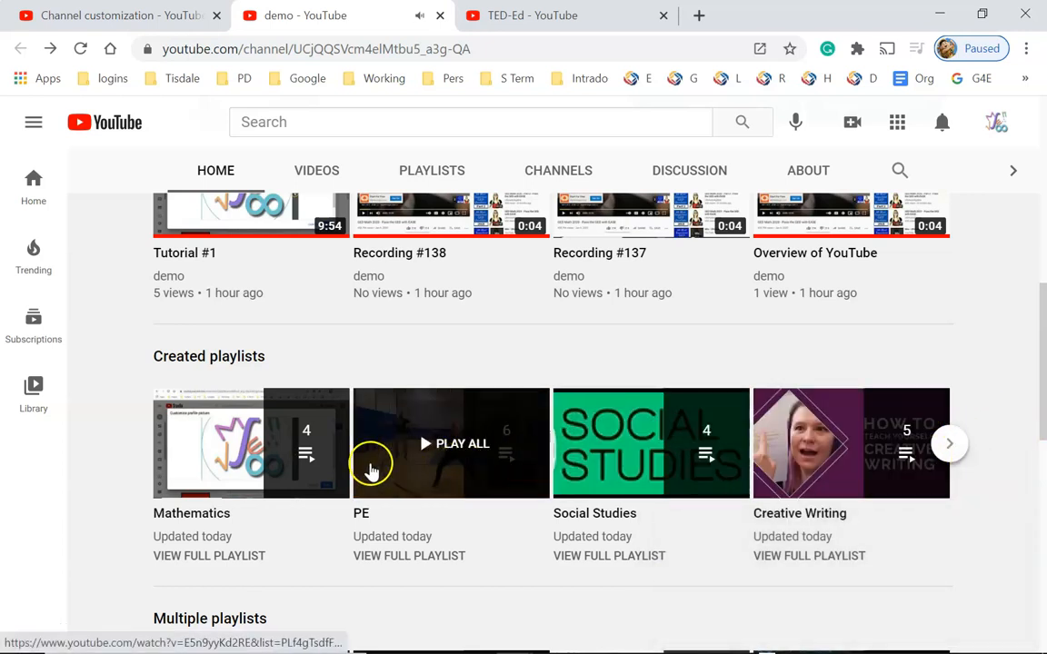
Step: Browse the remaining playlists in the Created playlists section and compare them with those in the Multiple playlists section
{"action": "left_click", "coordinate": [958, 450]}
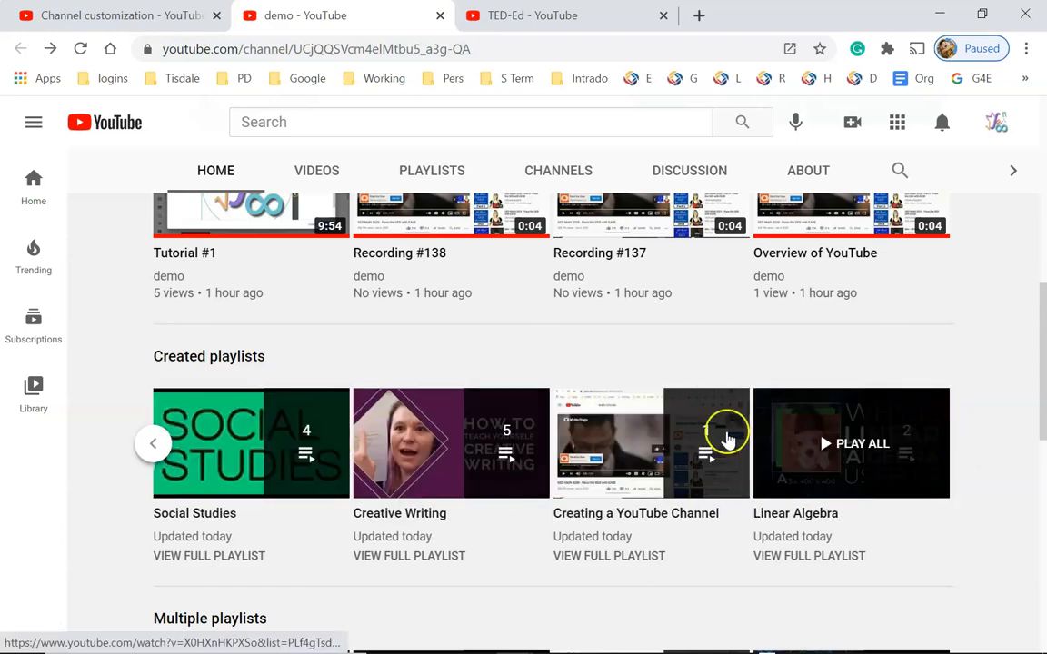
{"action": "left_click_drag", "start_coordinate": [1044, 397], "coordinate": [1043, 507]}
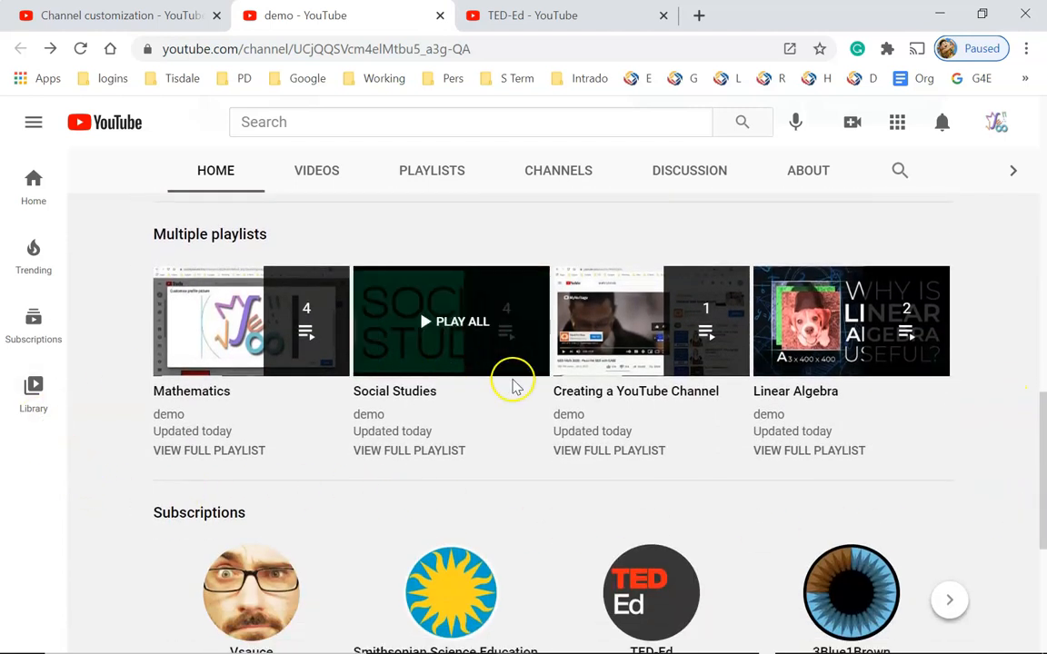
{"action": "scroll", "coordinate": [455, 368], "scroll_direction": "up", "scroll_amount": 2}
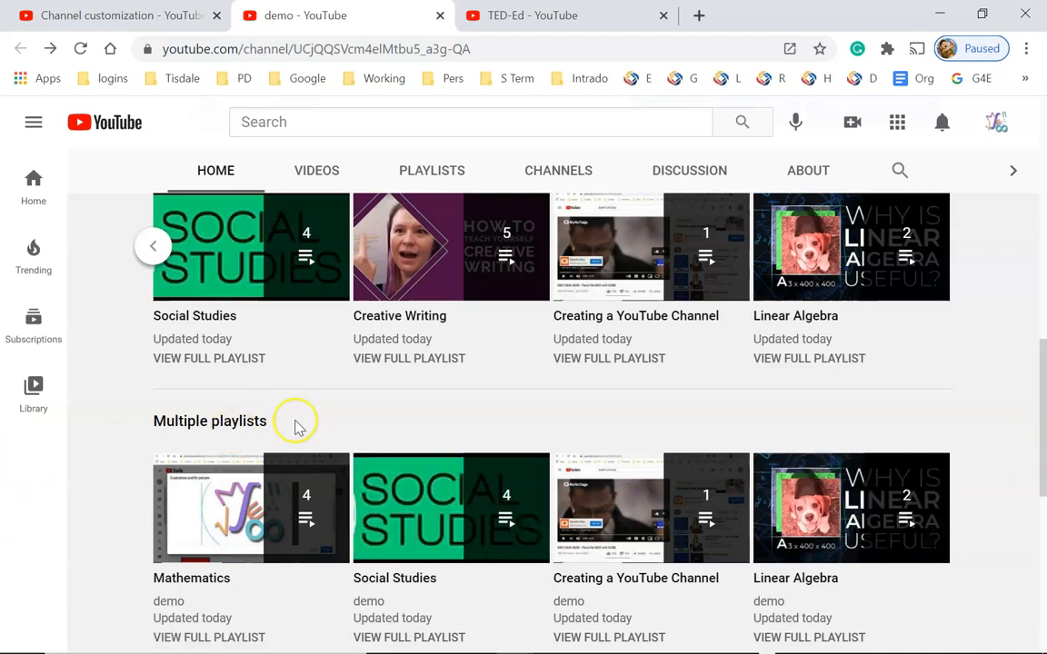
{"action": "scroll", "coordinate": [300, 434], "scroll_direction": "down", "scroll_amount": 3}
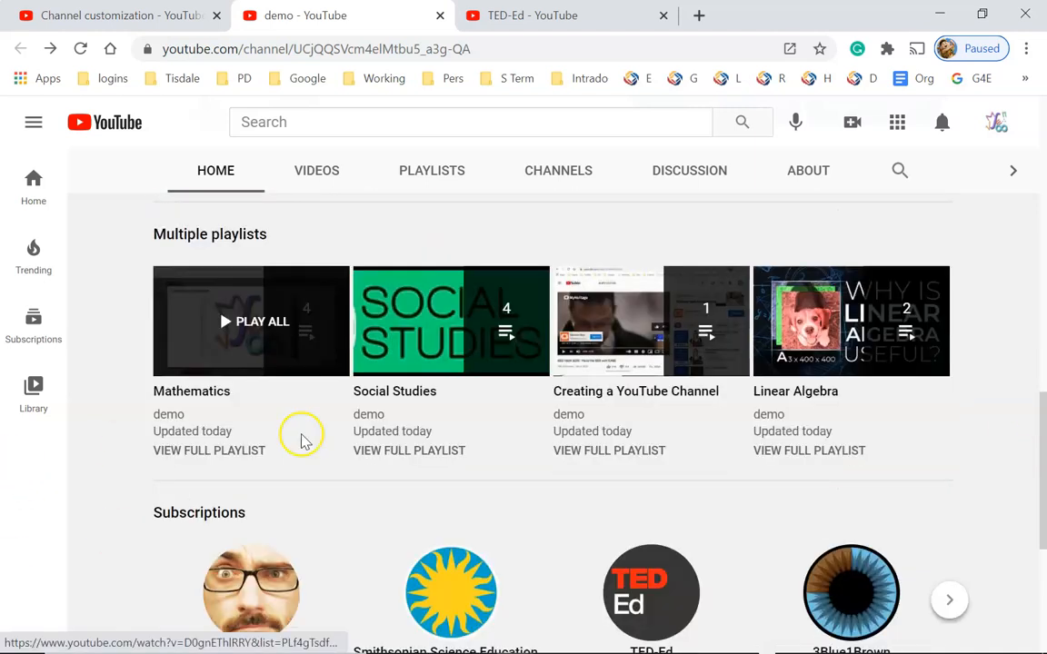
{"action": "scroll", "coordinate": [299, 435], "scroll_direction": "up", "scroll_amount": 3}
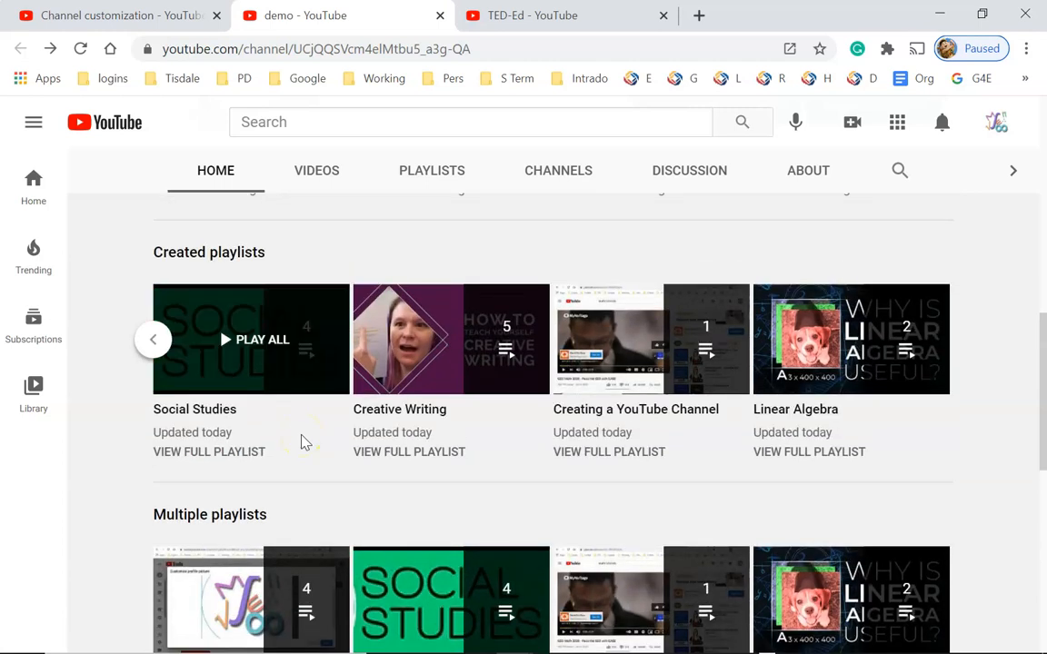
{"action": "scroll", "coordinate": [303, 443], "scroll_direction": "down", "scroll_amount": 3}
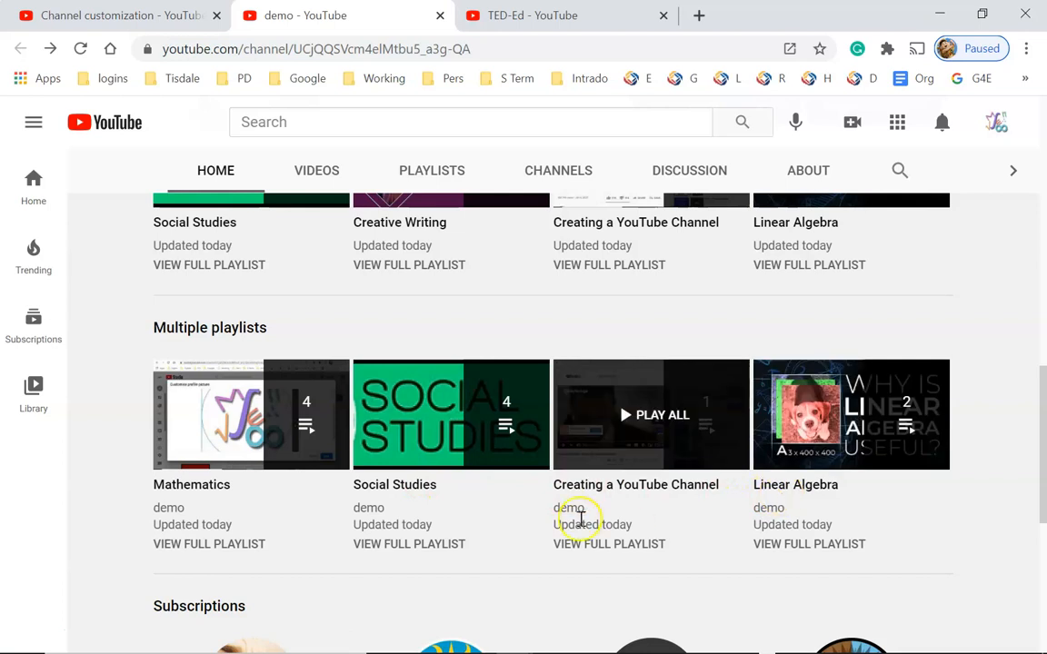
Step: Browse through the channels in the Subscriptions section and in the This Week's Channels section
{"action": "scroll", "coordinate": [563, 524], "scroll_direction": "down", "scroll_amount": 2}
{"action": "scroll", "coordinate": [538, 579], "scroll_direction": "down", "scroll_amount": 2}
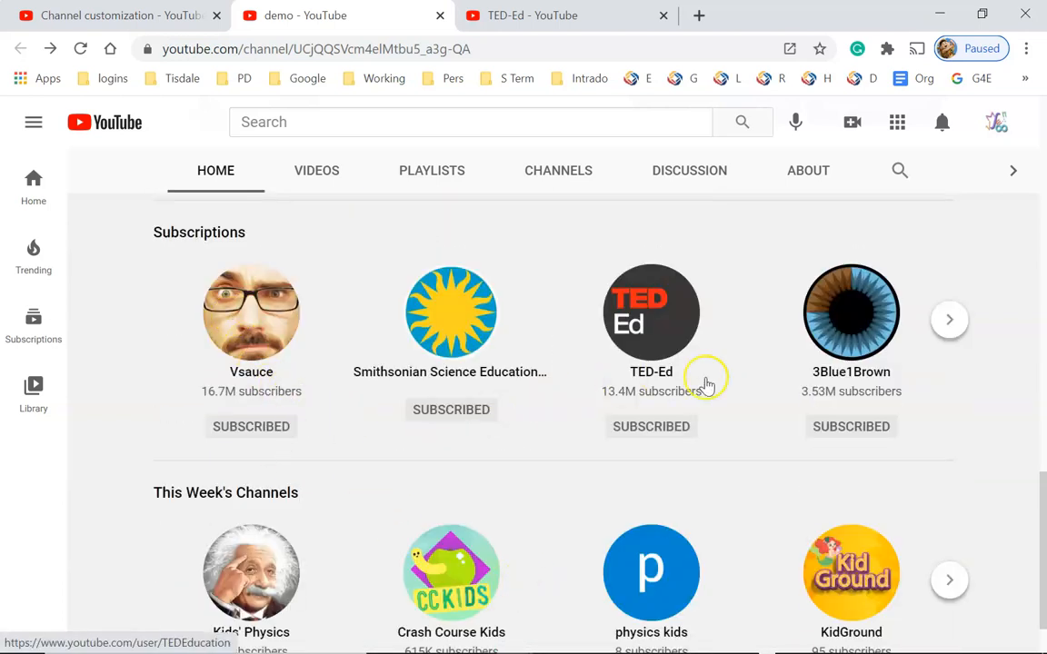
{"action": "left_click", "coordinate": [938, 332]}
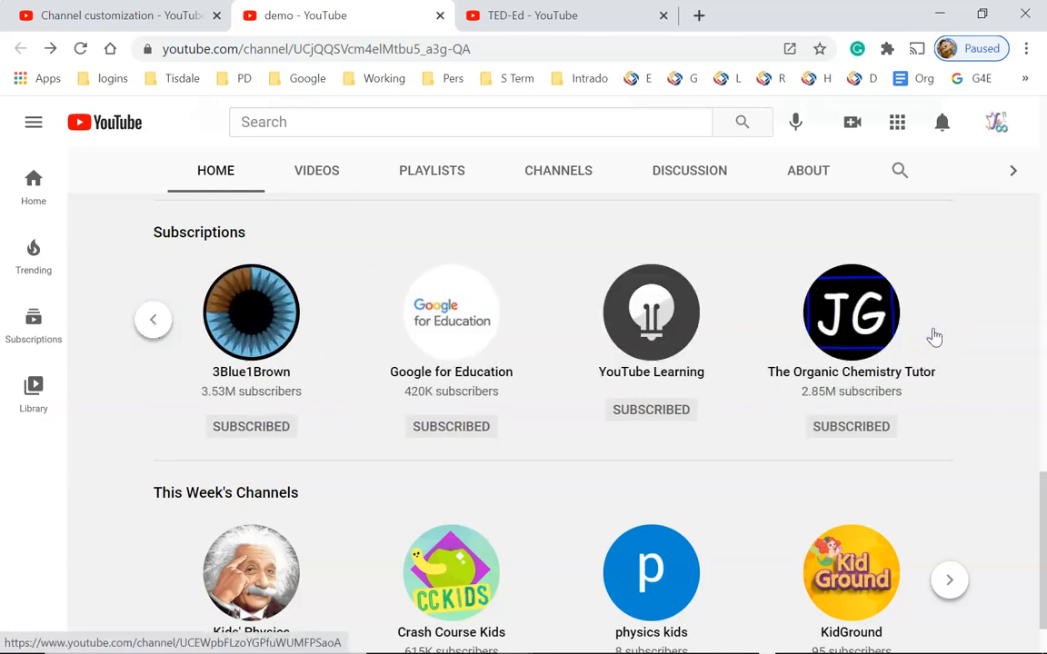
{"action": "left_click", "coordinate": [148, 318]}
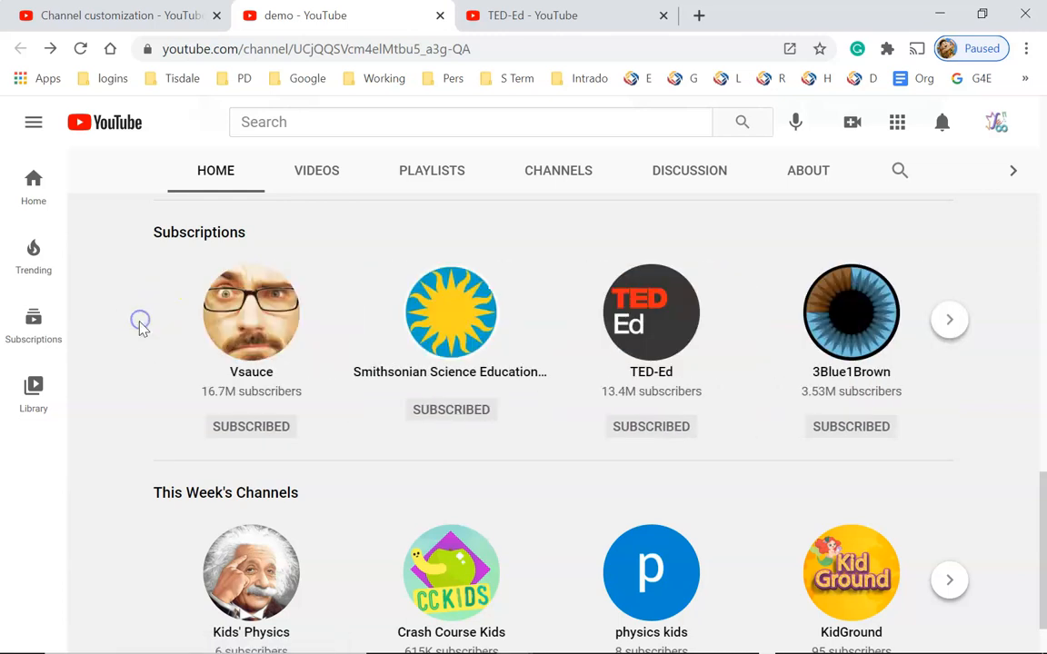
{"action": "scroll", "coordinate": [150, 363], "scroll_direction": "down", "scroll_amount": 1}
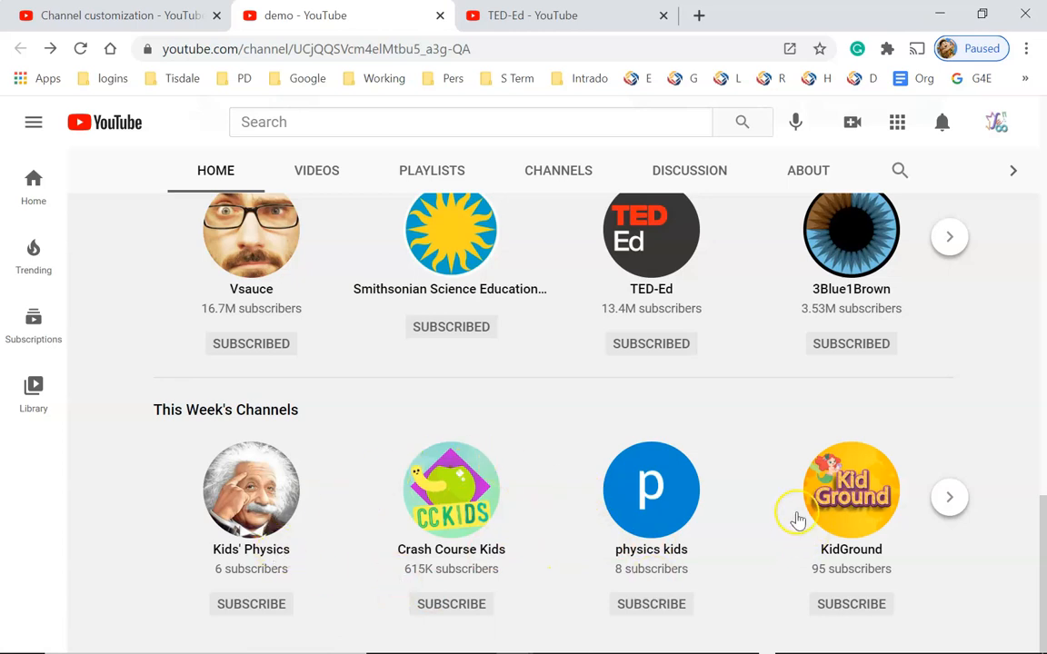
{"action": "left_click", "coordinate": [950, 501]}
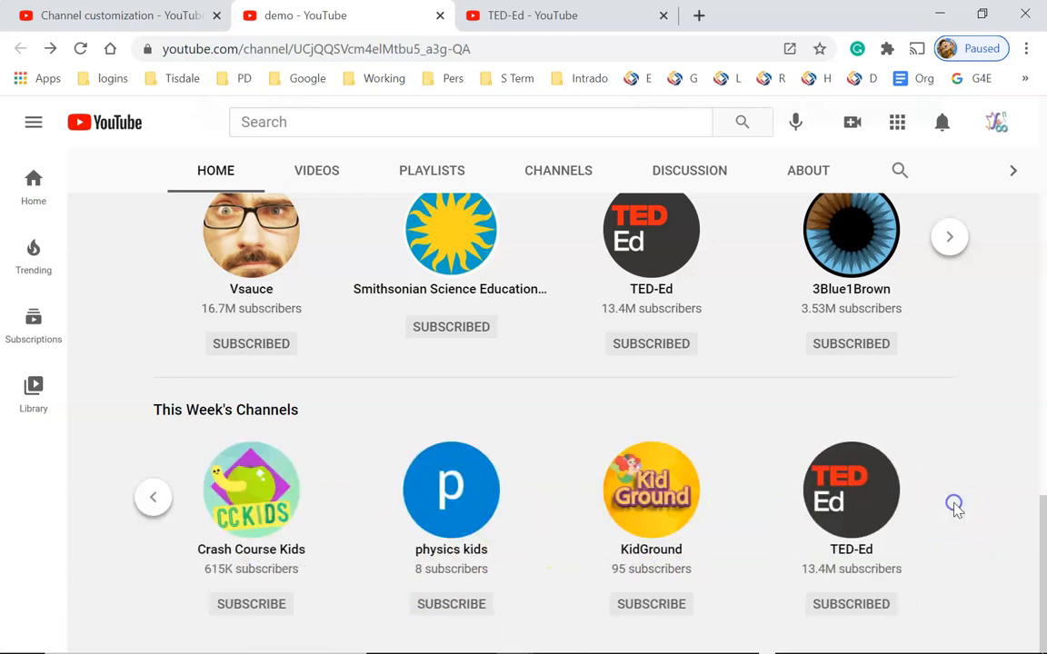
Step: Review the Mathematics, Created playlists and Multiple playlists sections once more and return to the channel's header
{"action": "left_click_drag", "start_coordinate": [1043, 527], "coordinate": [1023, 272]}
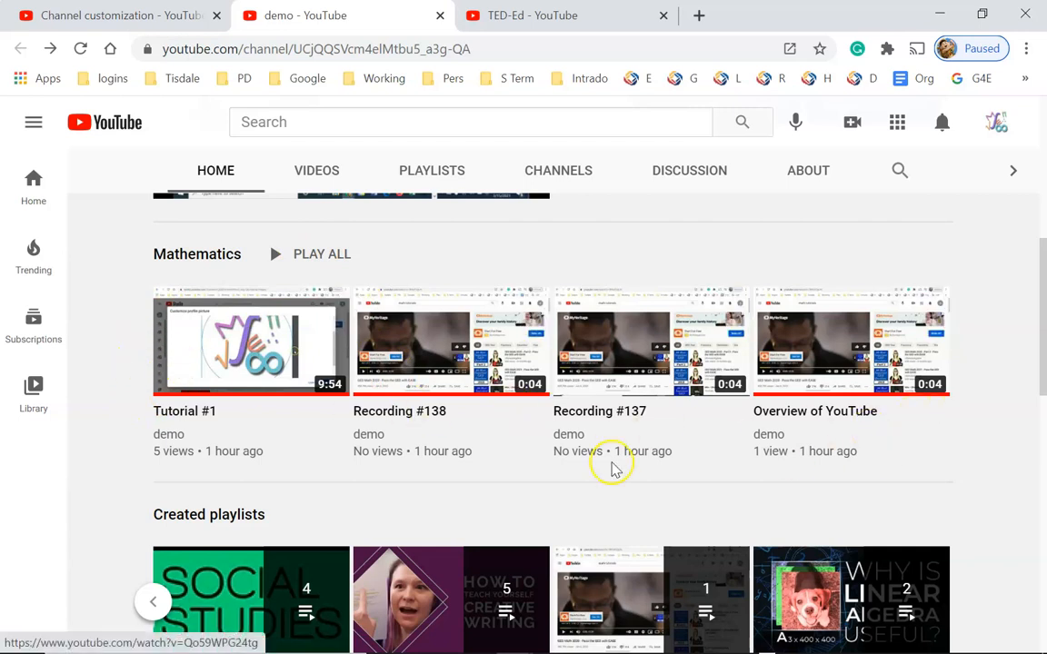
{"action": "scroll", "coordinate": [545, 463], "scroll_direction": "down", "scroll_amount": 2}
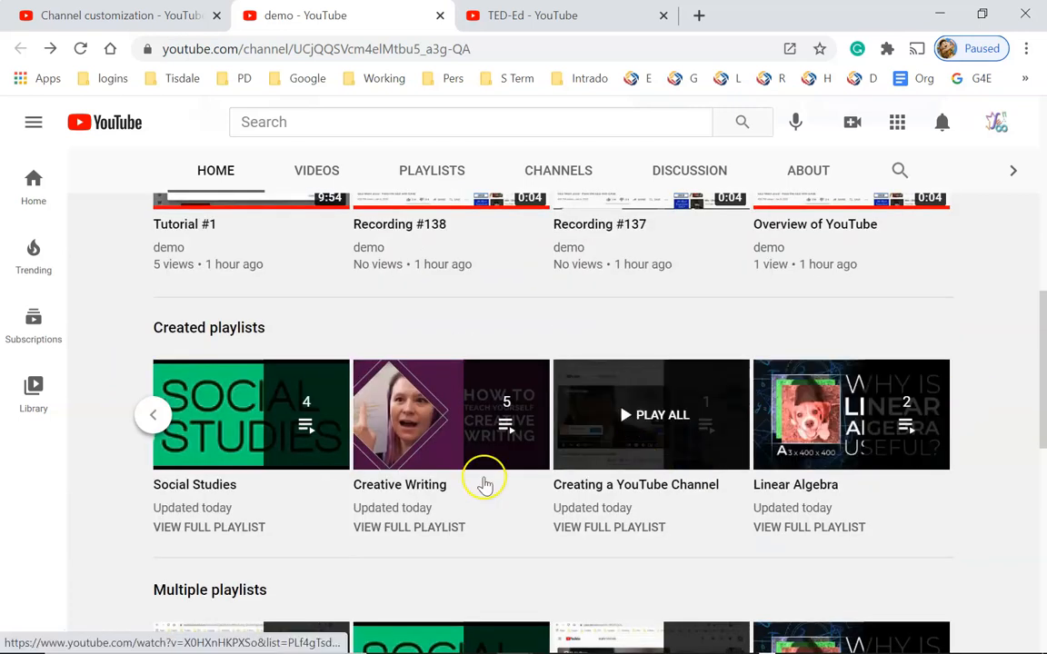
{"action": "scroll", "coordinate": [264, 543], "scroll_direction": "down", "scroll_amount": 2}
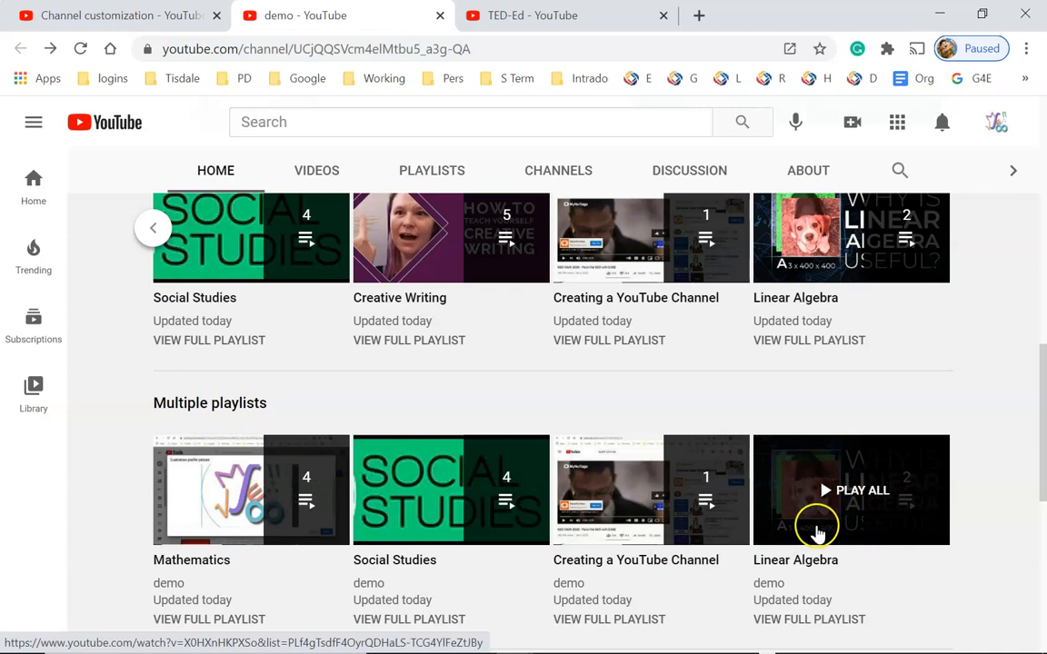
{"action": "scroll", "coordinate": [787, 546], "scroll_direction": "up", "scroll_amount": 8}
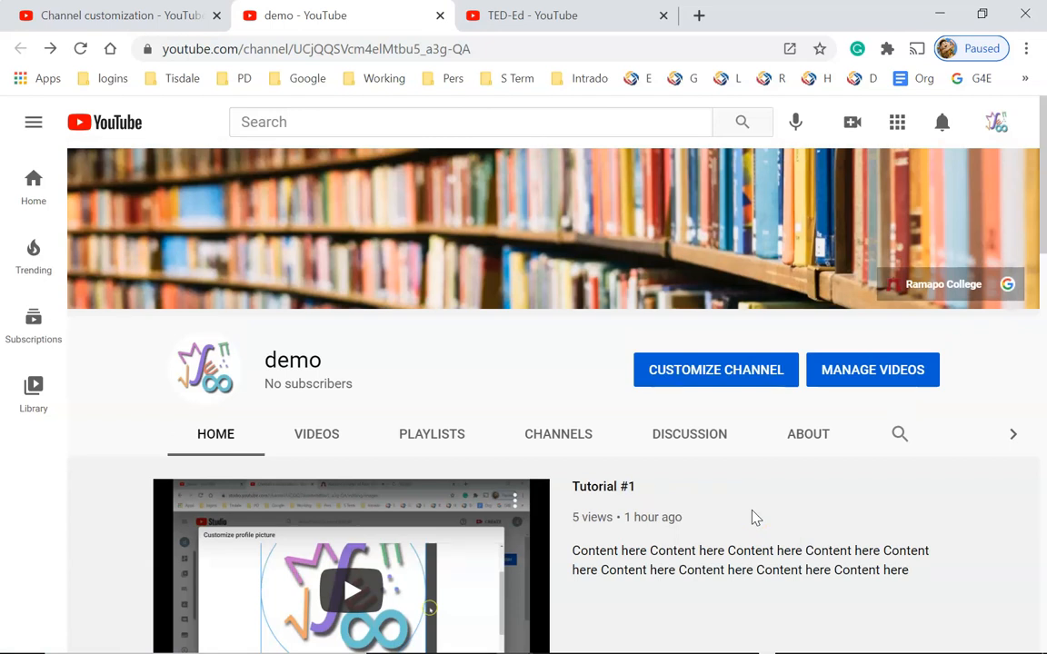
Step: Open the video management page from the demo channel, and revisit the channel home page and the channel customization layout
{"action": "left_click", "coordinate": [865, 375]}
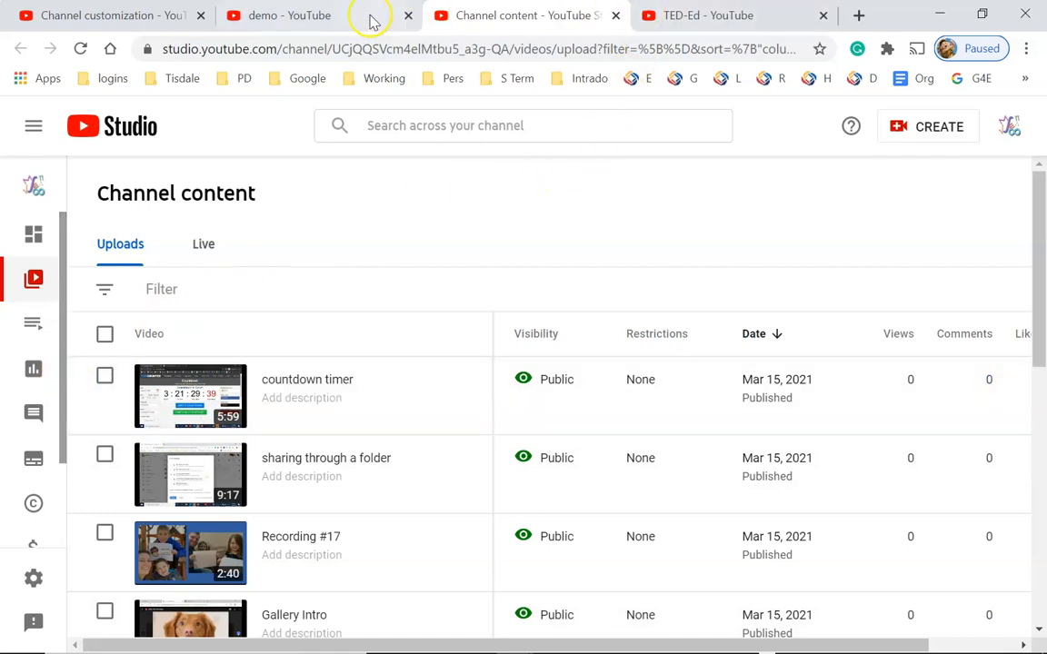
{"action": "left_click", "coordinate": [300, 15]}
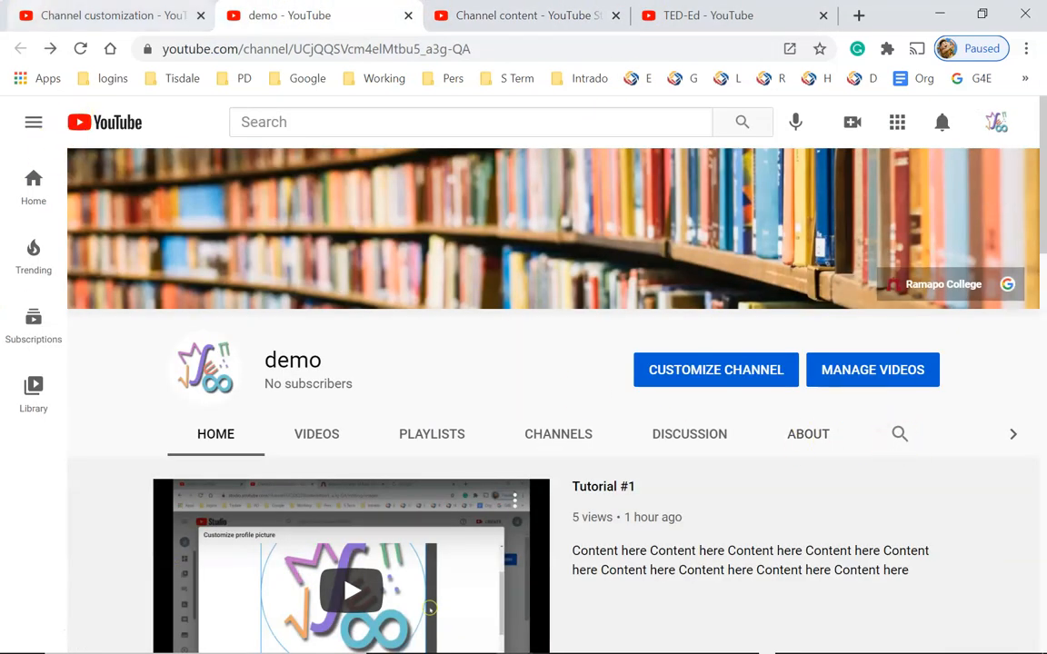
{"action": "left_click", "coordinate": [115, 18]}
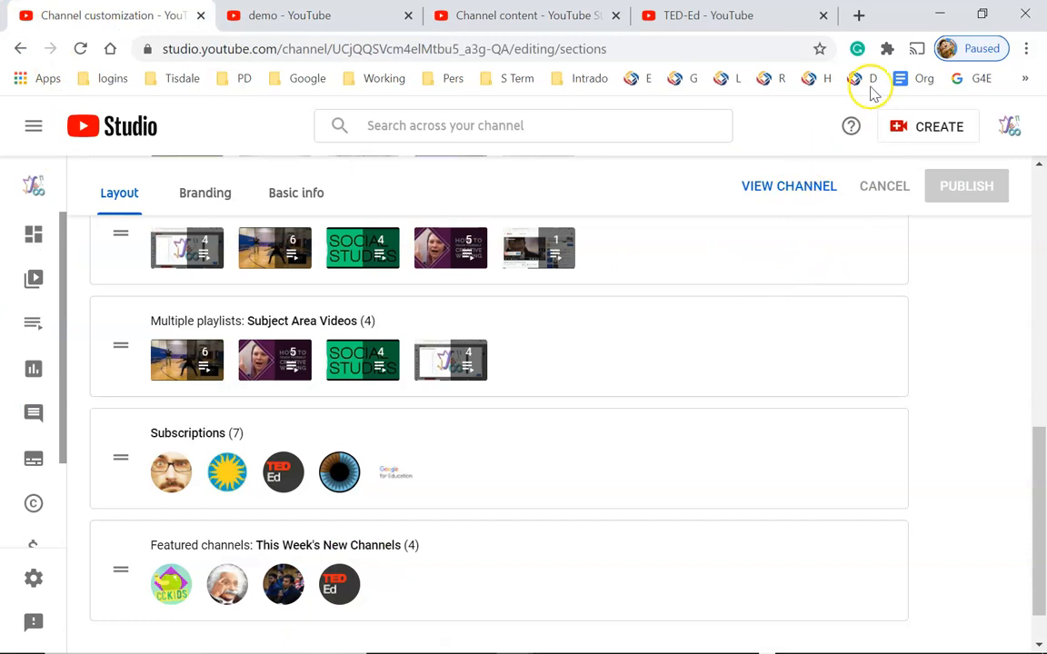
Step: From the TED-Ed page, open YouTube Studio through the account options and go to its channel customization page
{"action": "left_click", "coordinate": [740, 16]}
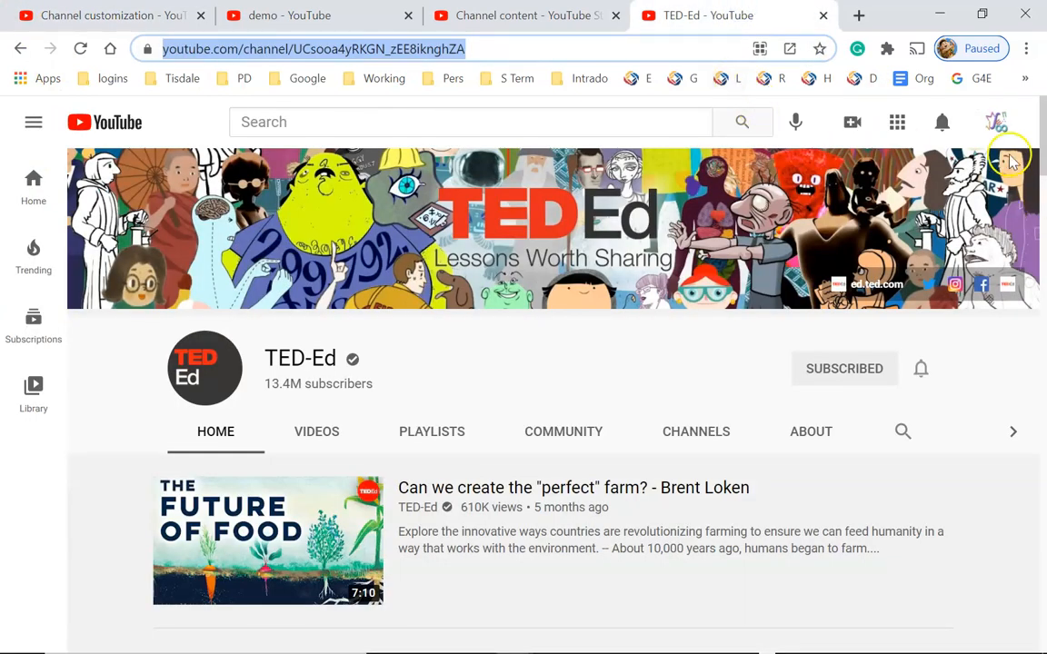
{"action": "left_click", "coordinate": [996, 121]}
{"action": "left_click", "coordinate": [840, 289]}
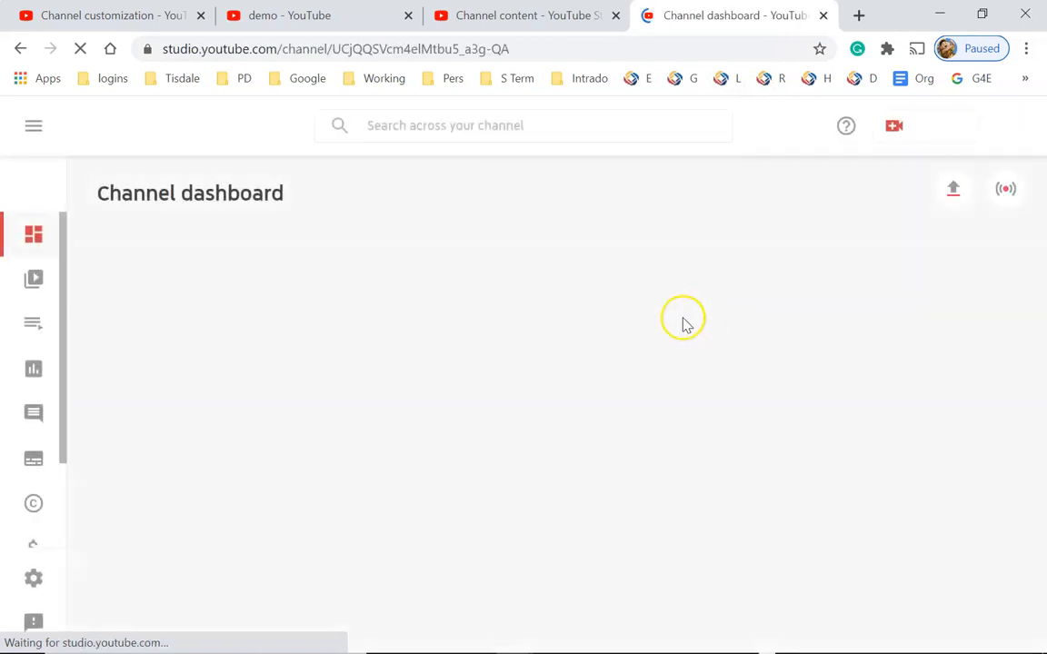
{"action": "left_click_drag", "start_coordinate": [63, 416], "coordinate": [59, 511]}
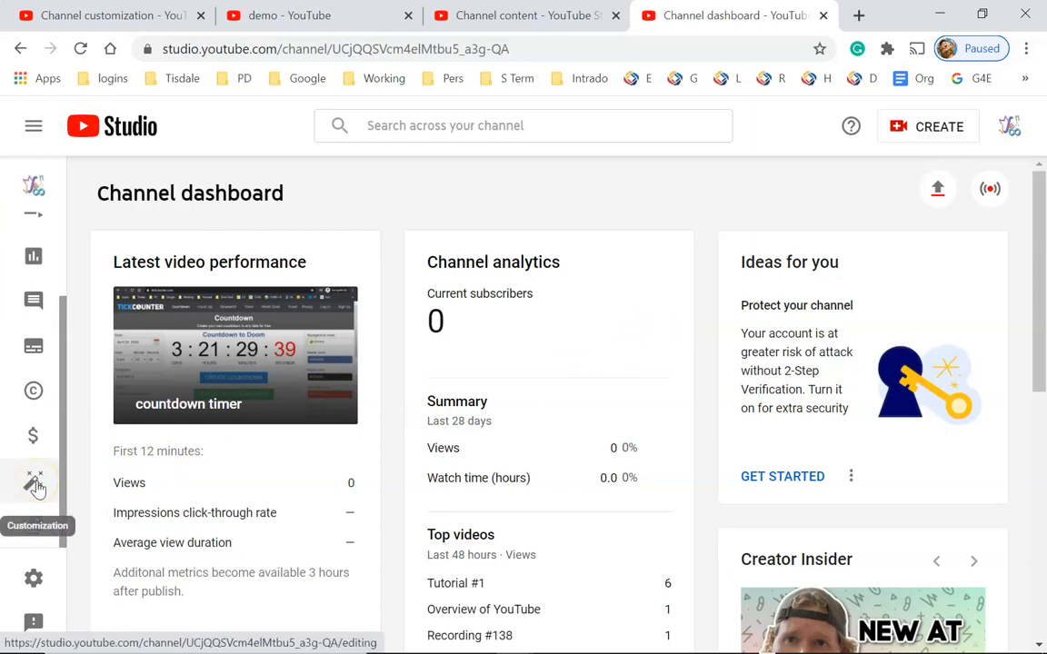
{"action": "left_click", "coordinate": [36, 485]}
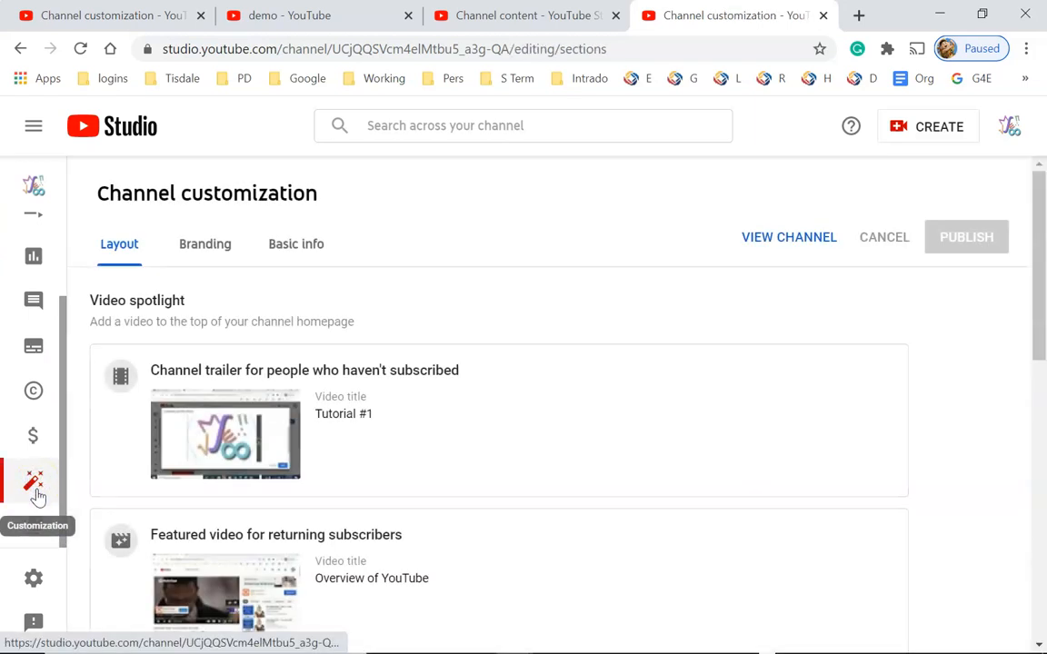
Step: Examine the layout's video spotlight and featured sections, and switch back to the Channel content page
{"action": "scroll", "coordinate": [620, 404], "scroll_direction": "down", "scroll_amount": 10}
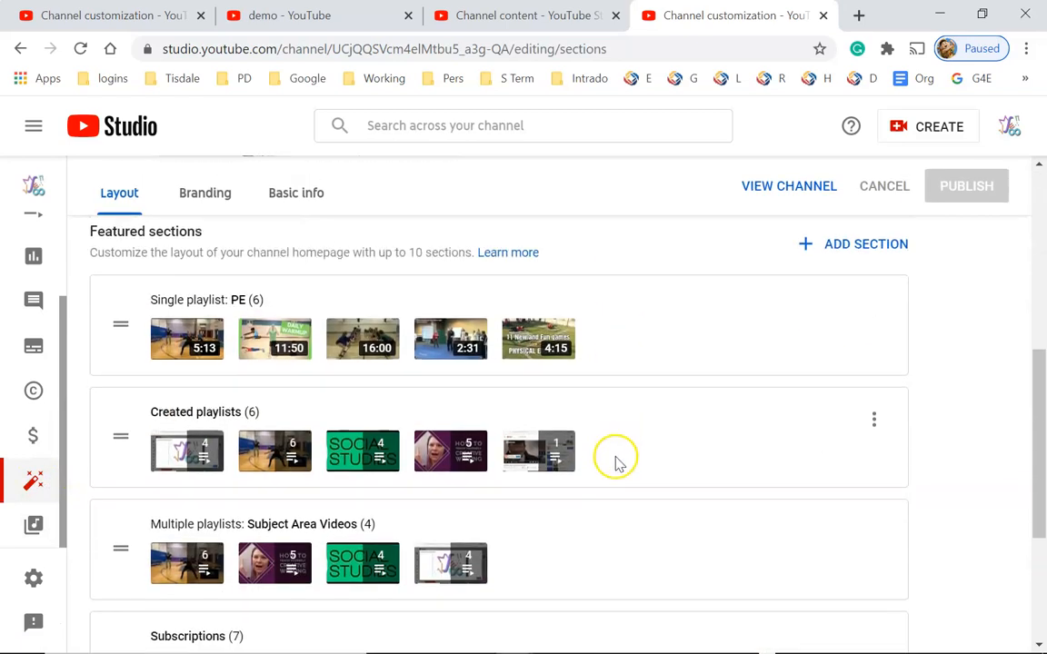
{"action": "scroll", "coordinate": [620, 486], "scroll_direction": "up", "scroll_amount": 10}
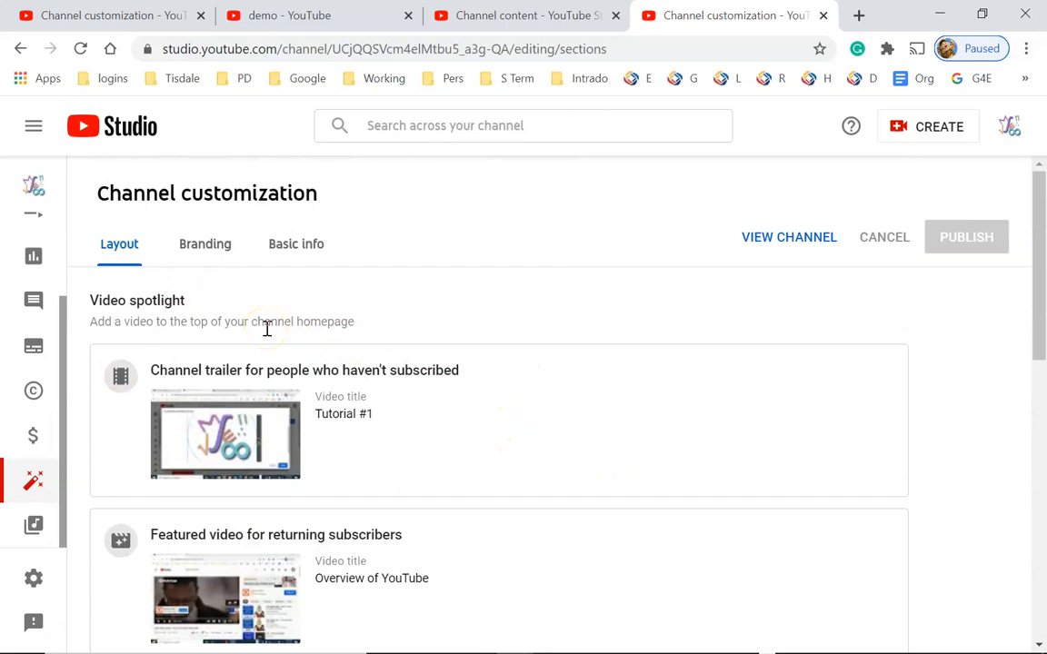
{"action": "left_click", "coordinate": [516, 18]}
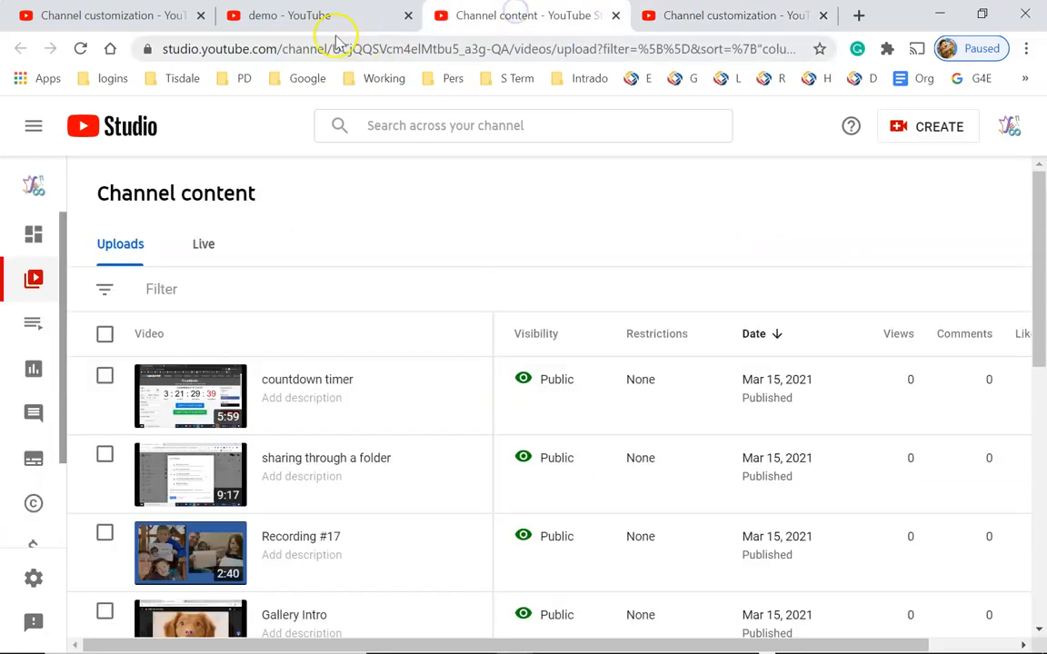